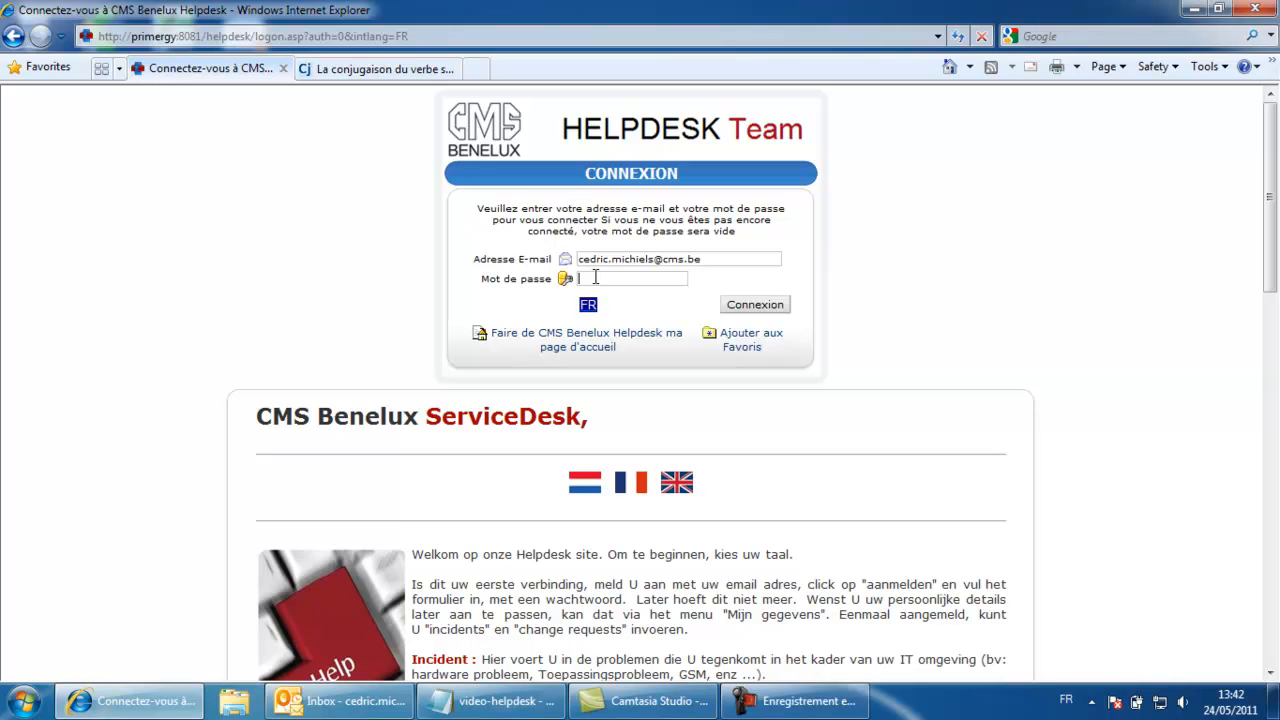
Log in to the helpdesk with the account password and start a new incident
text(•••••)
click(752, 305)
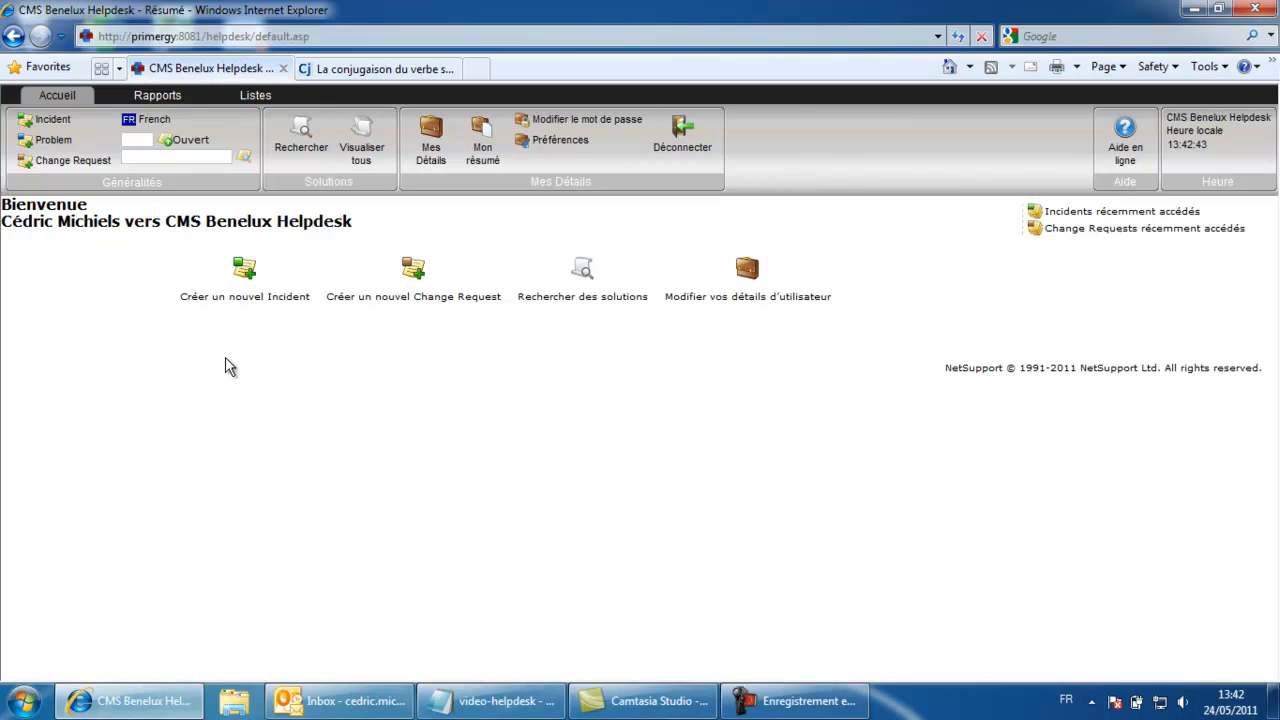
click(245, 272)
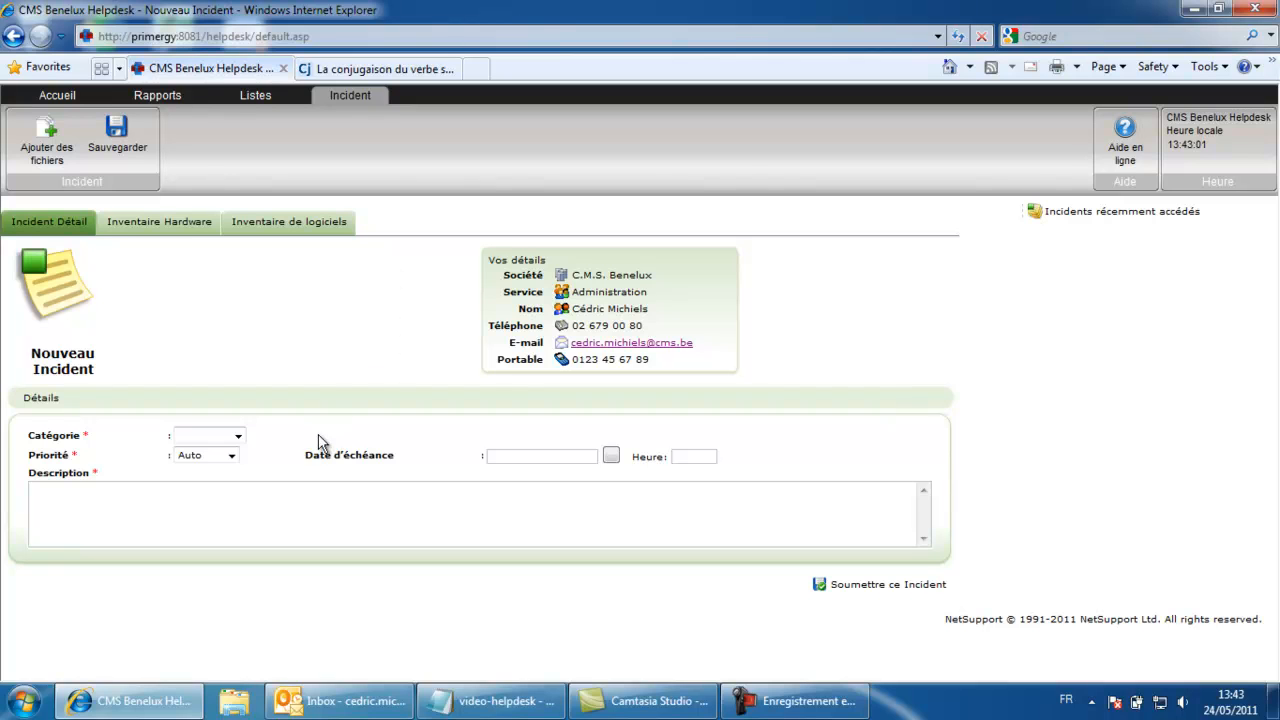
Set the new incident's category to Software, Application, Internet Browser, IE v8
click(239, 438)
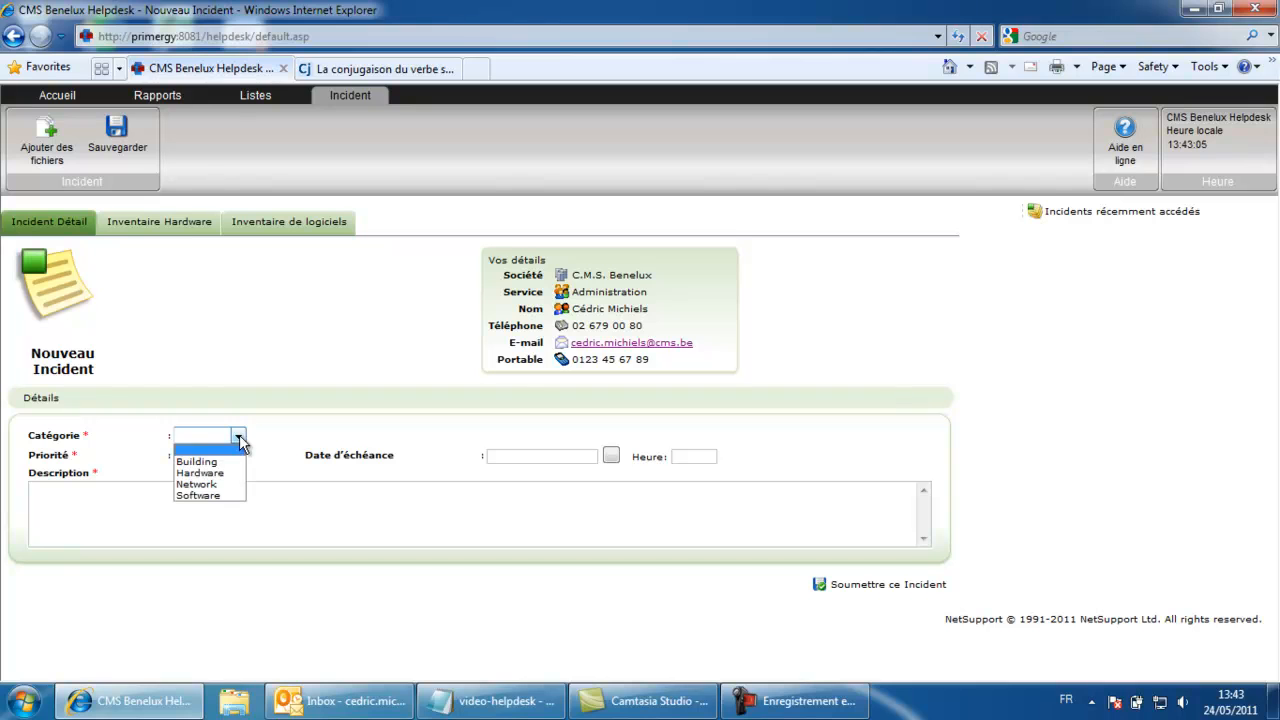
click(217, 496)
click(361, 437)
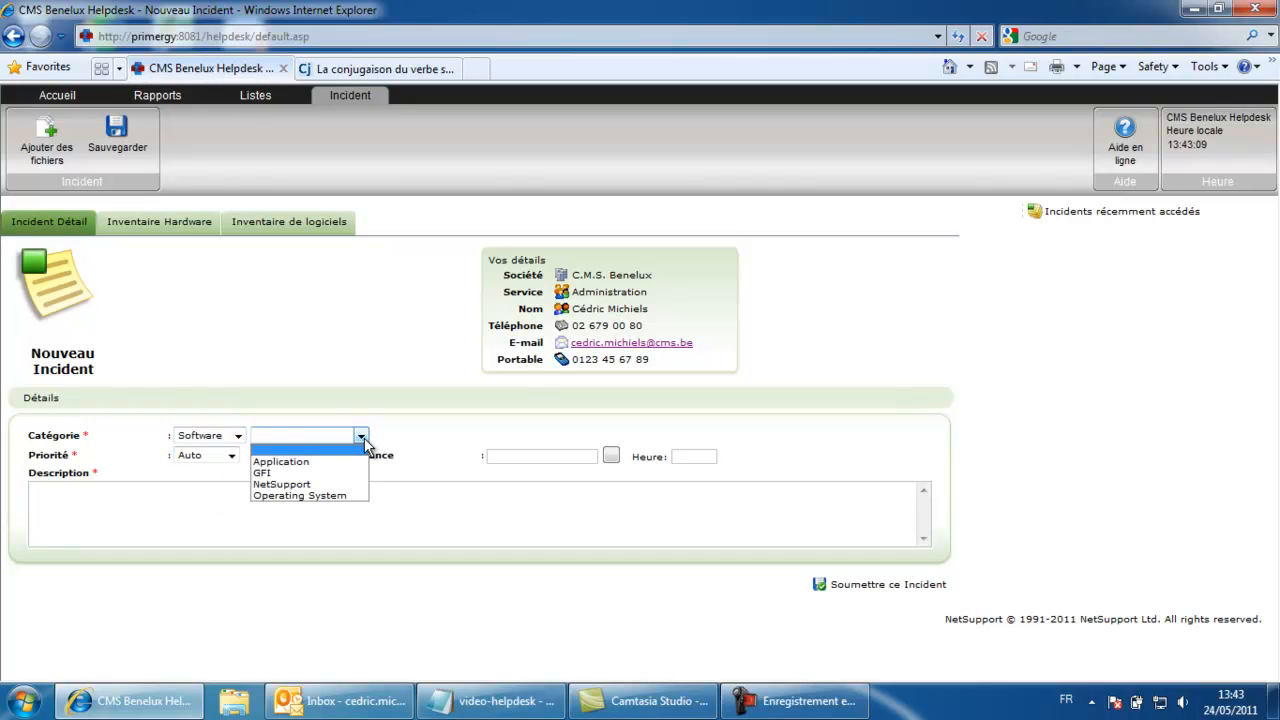
click(339, 462)
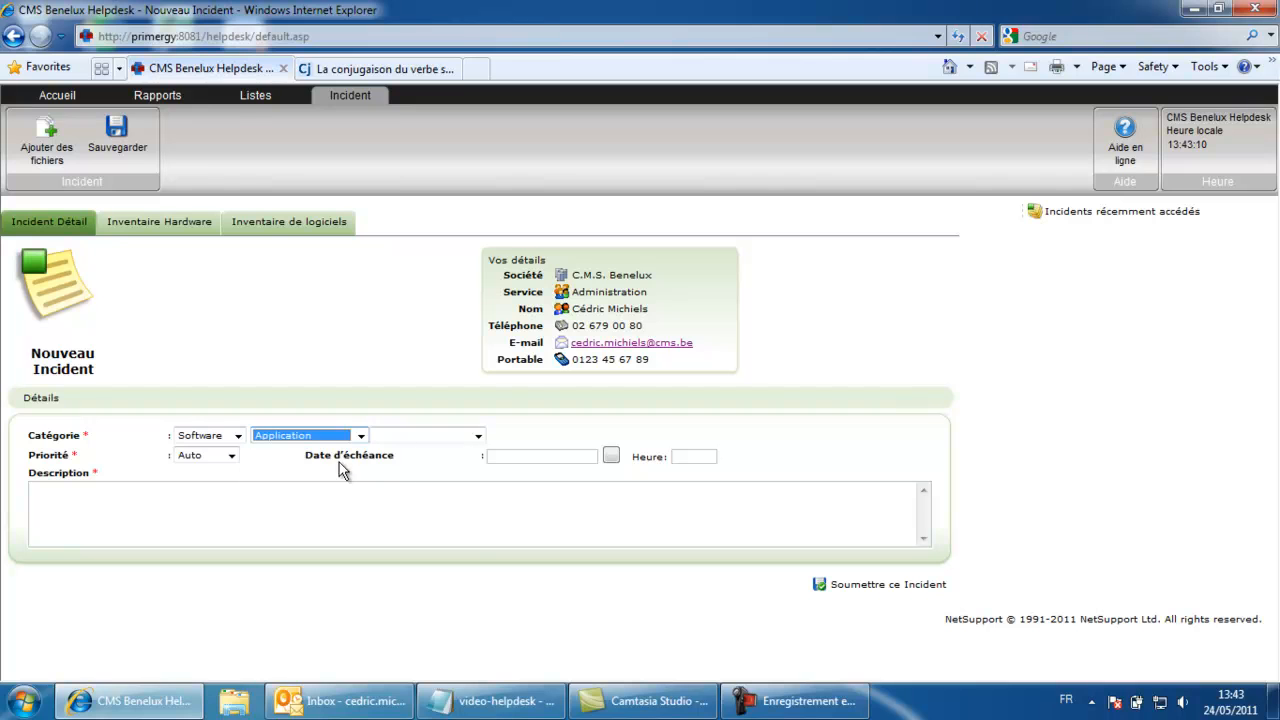
click(479, 437)
click(463, 483)
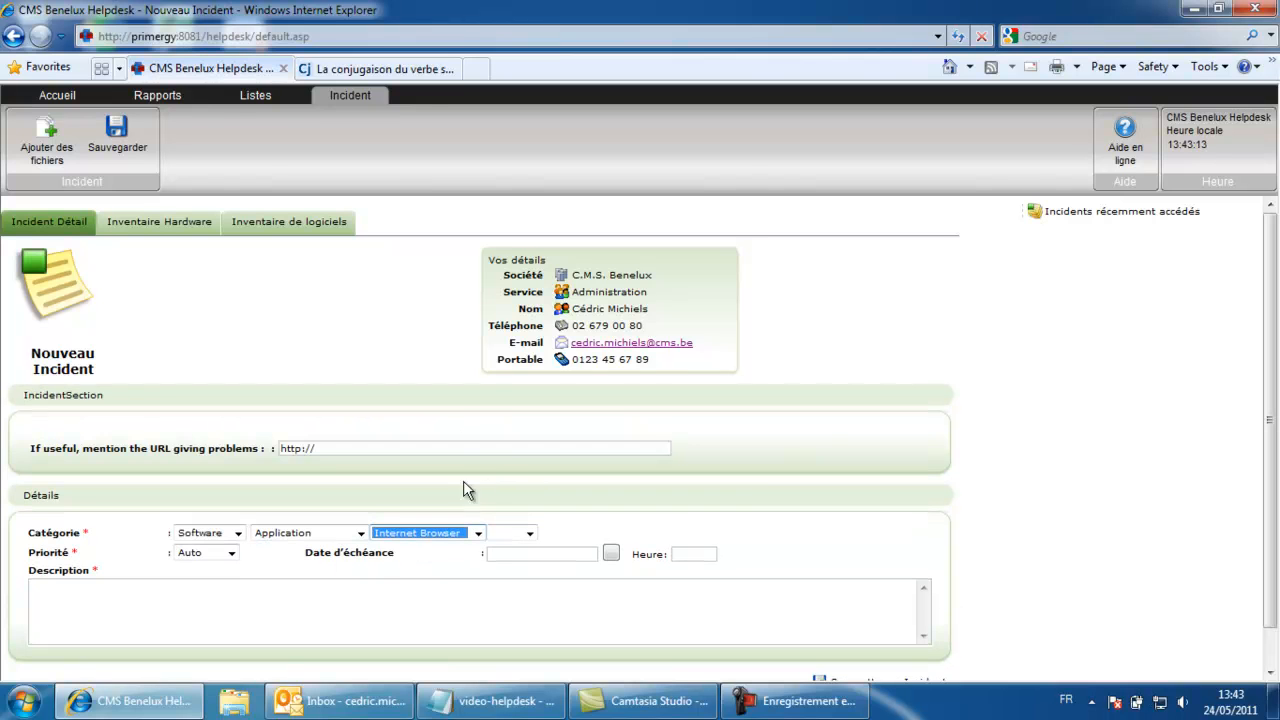
click(530, 534)
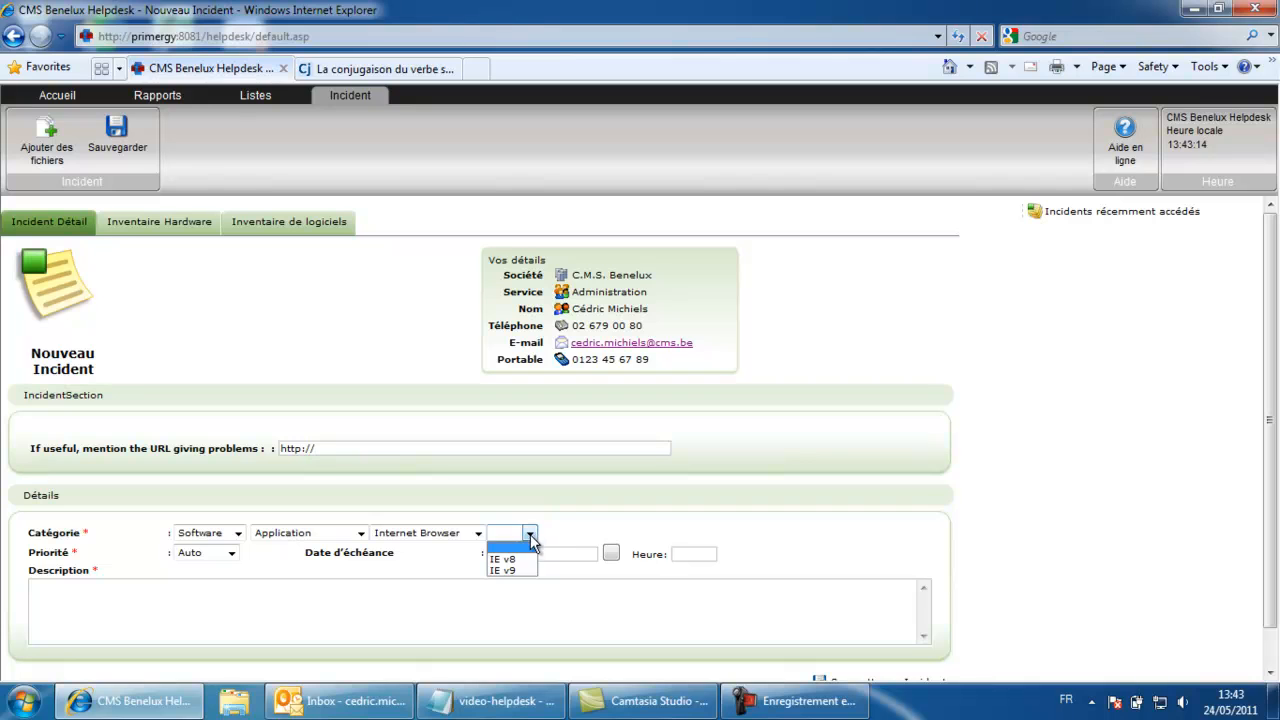
click(525, 560)
click(391, 451)
drag(342, 449, 278, 449)
drag(98, 448, 197, 467)
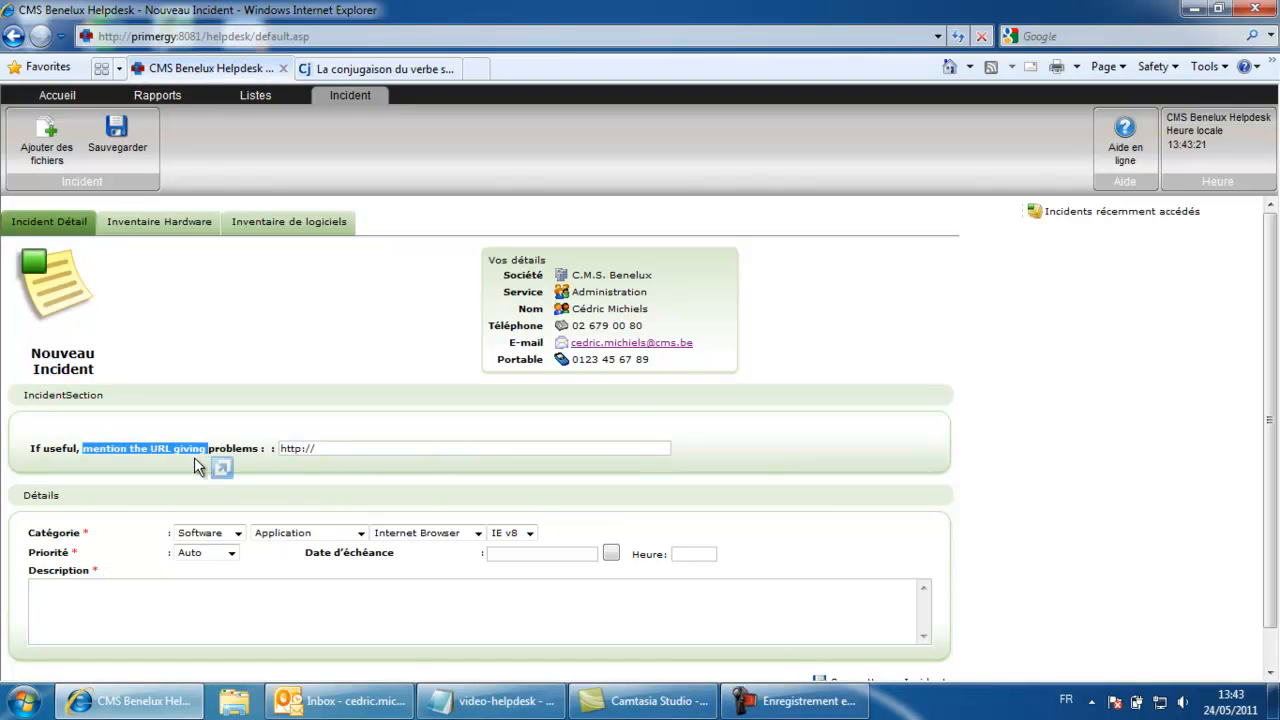
click(286, 476)
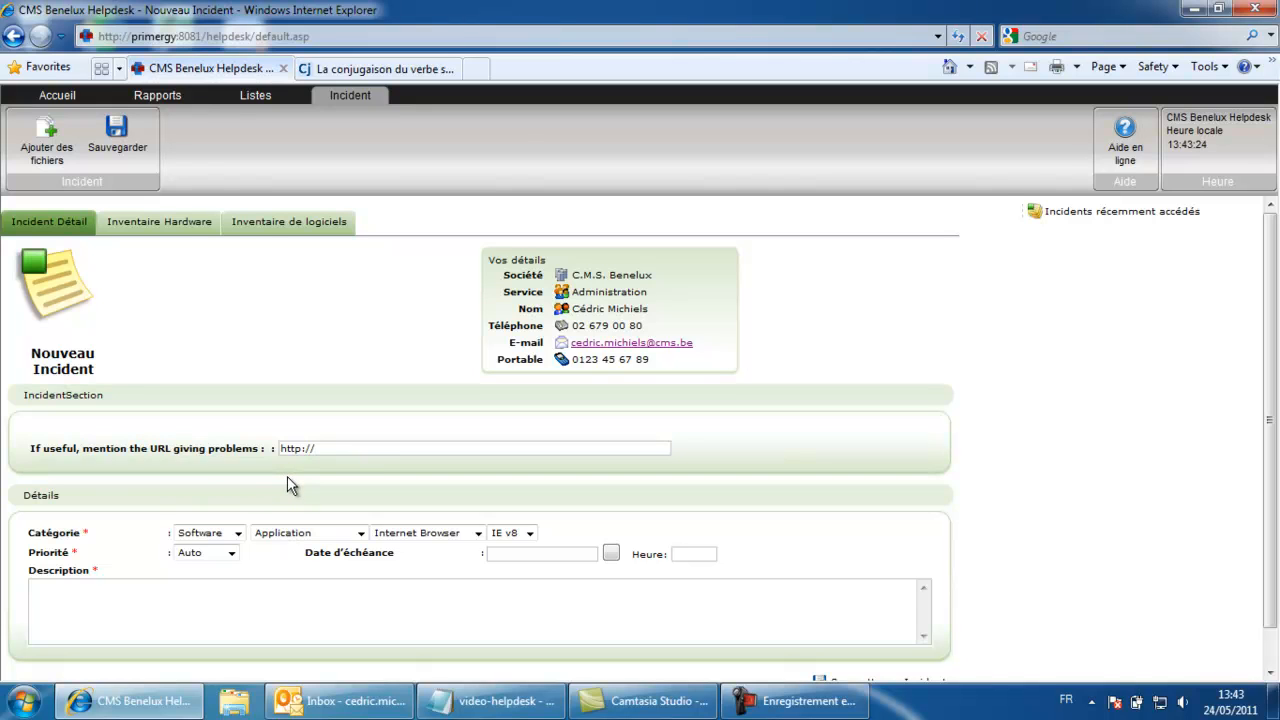
Set the incident's priority to High and its due date to 24.05.2011 at 15:00
click(231, 553)
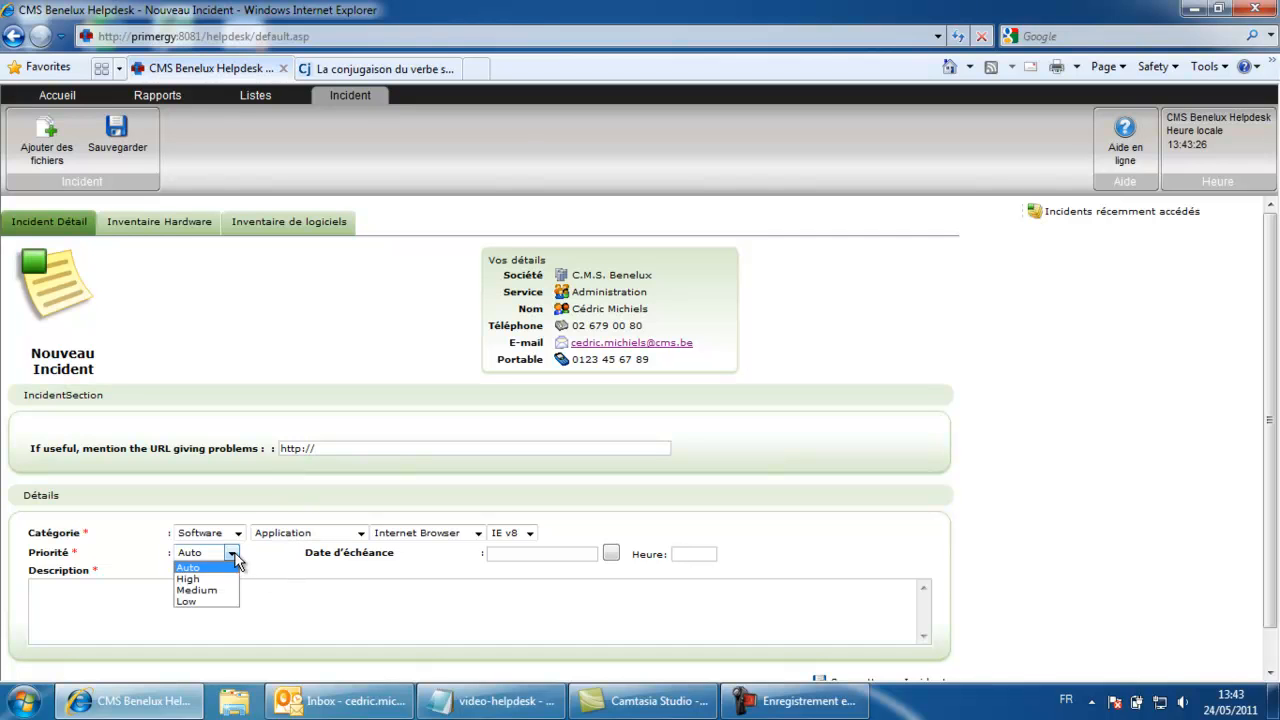
click(228, 580)
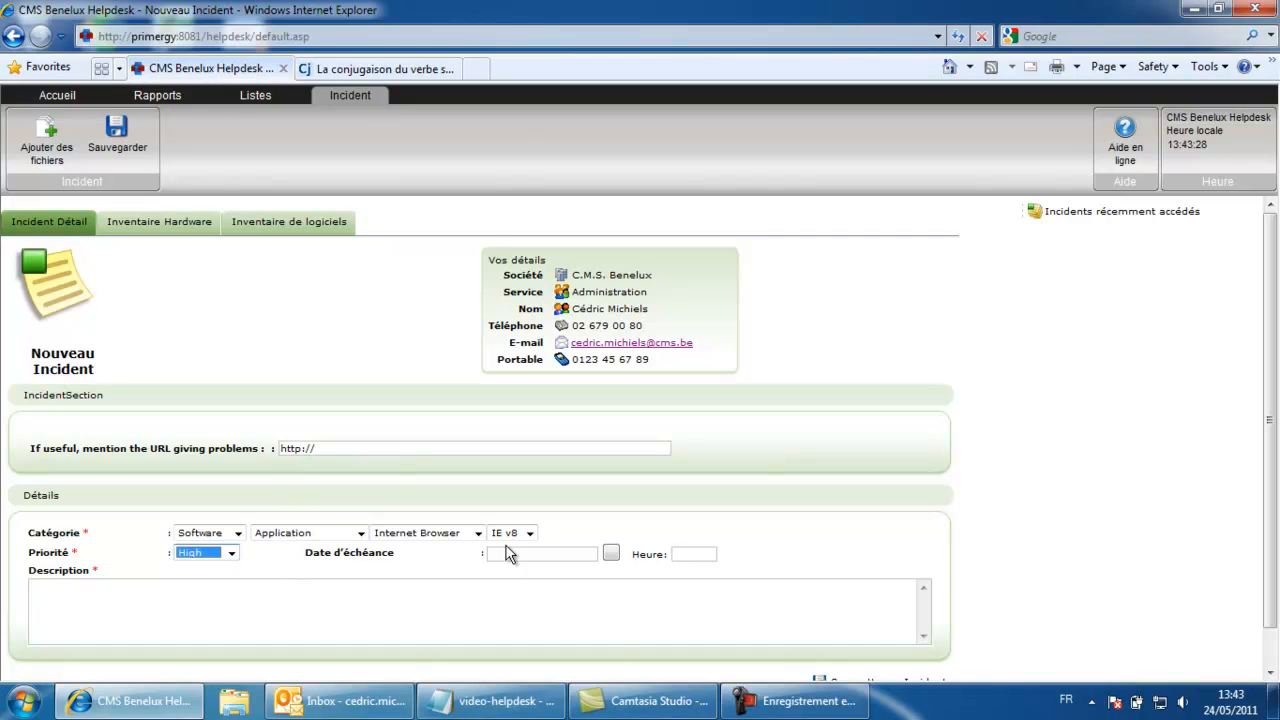
click(612, 556)
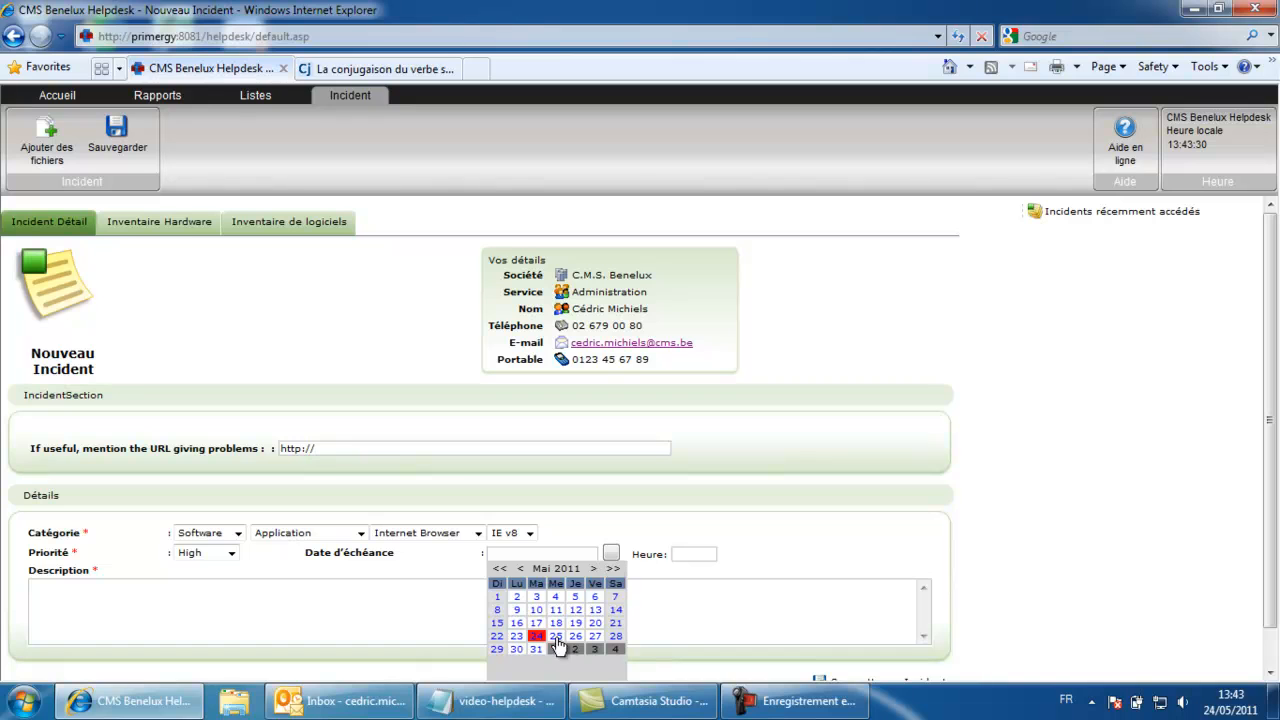
click(538, 645)
click(677, 554)
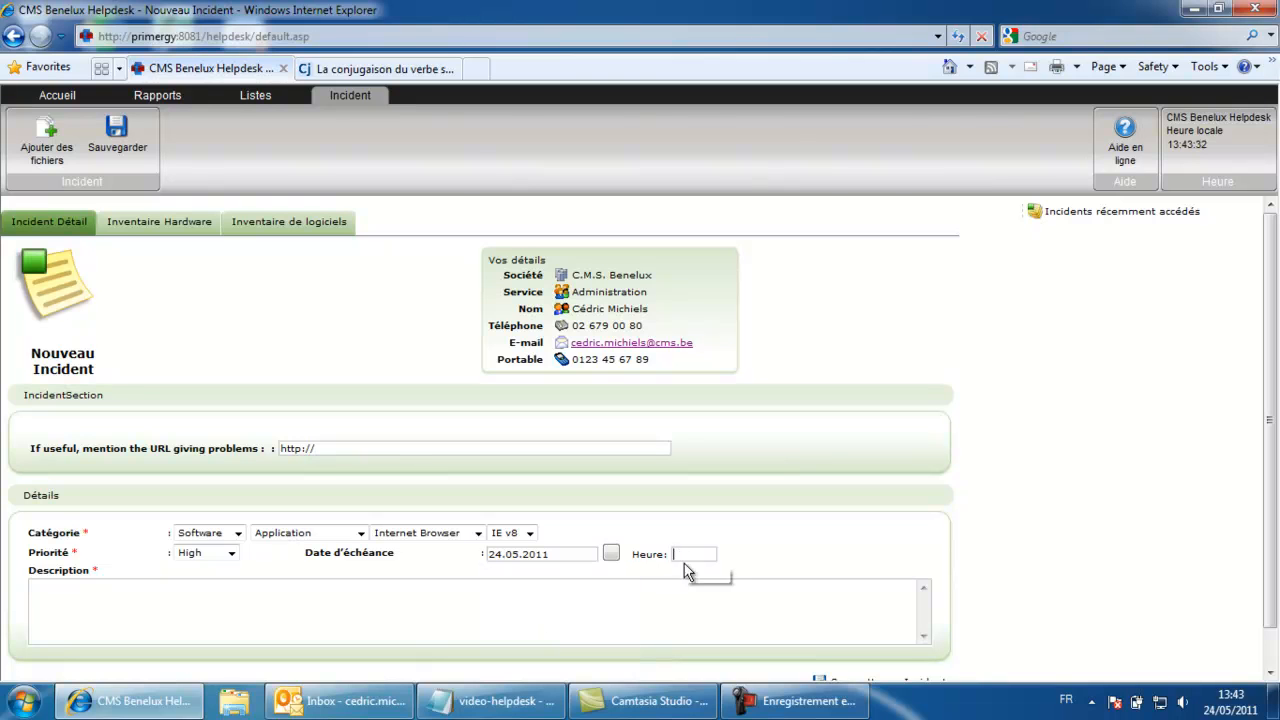
text(15:00)
Describe the incident as "Je n'arrive plus à ouvrir aucune page internet si ce n'est la page "helpdesk" de l'entreprise." and submit it
text(Je n'arrive plus à ouvrir aucune page internet si ce n'est la page "helpdesk" de l'entreprise.)
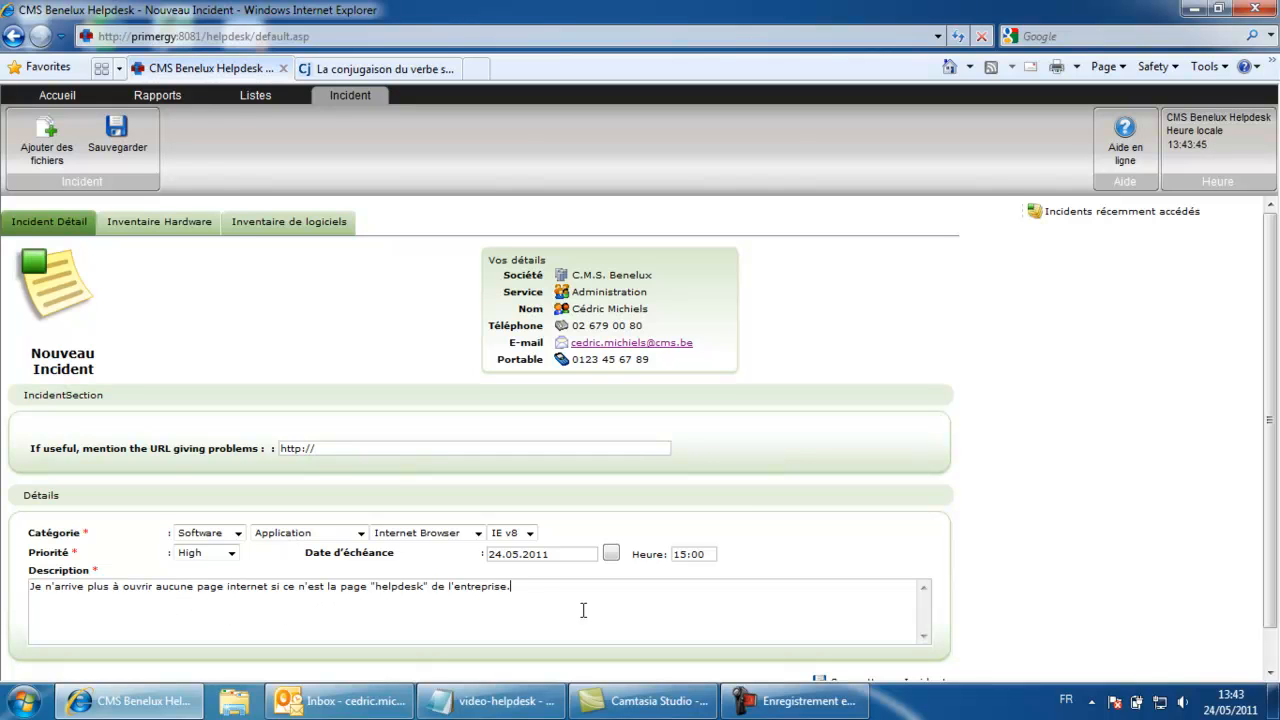
drag(1269, 565, 1270, 592)
click(889, 655)
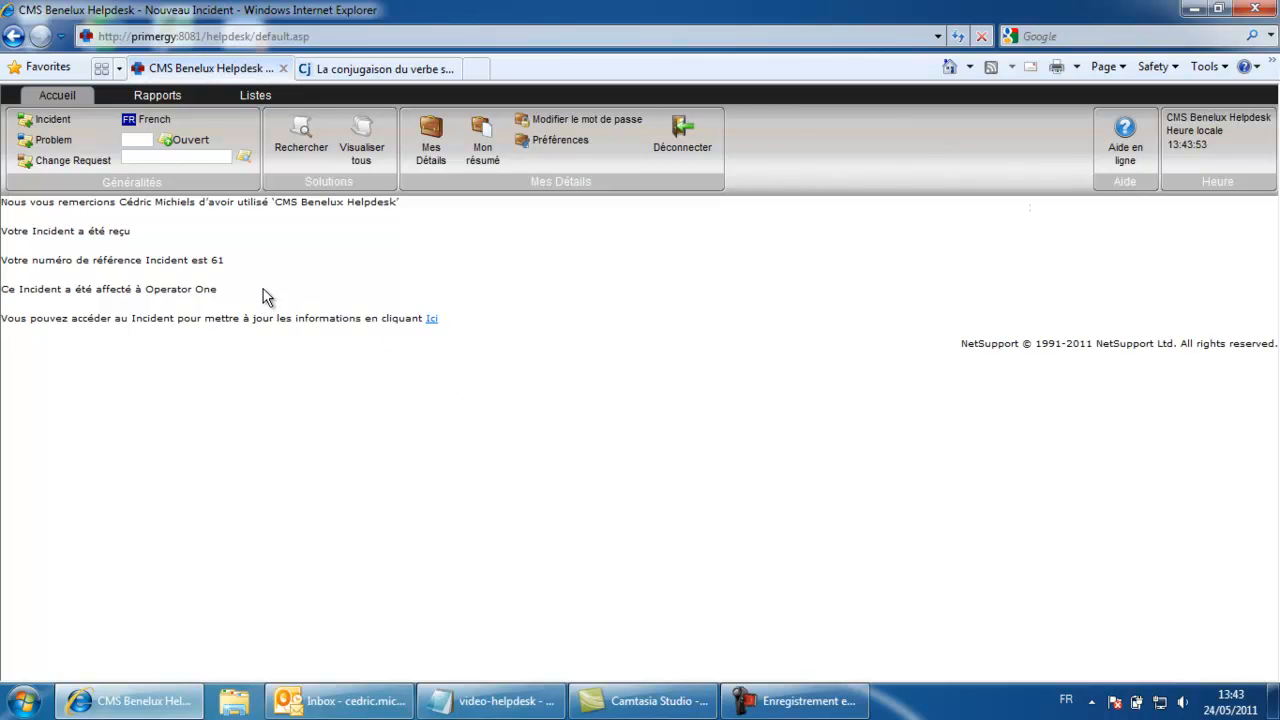
drag(209, 259, 226, 260)
drag(145, 288, 222, 290)
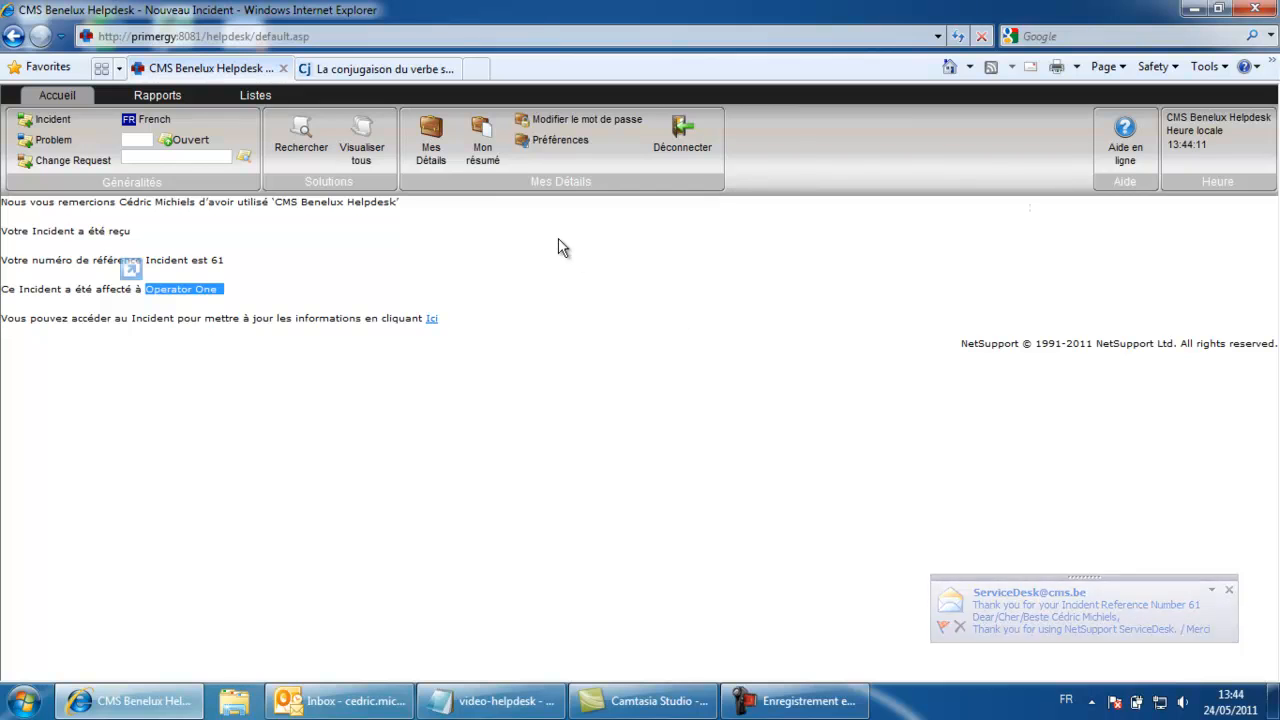
Open the newly submitted incident from the personal summary of open incidents and review its details
click(488, 158)
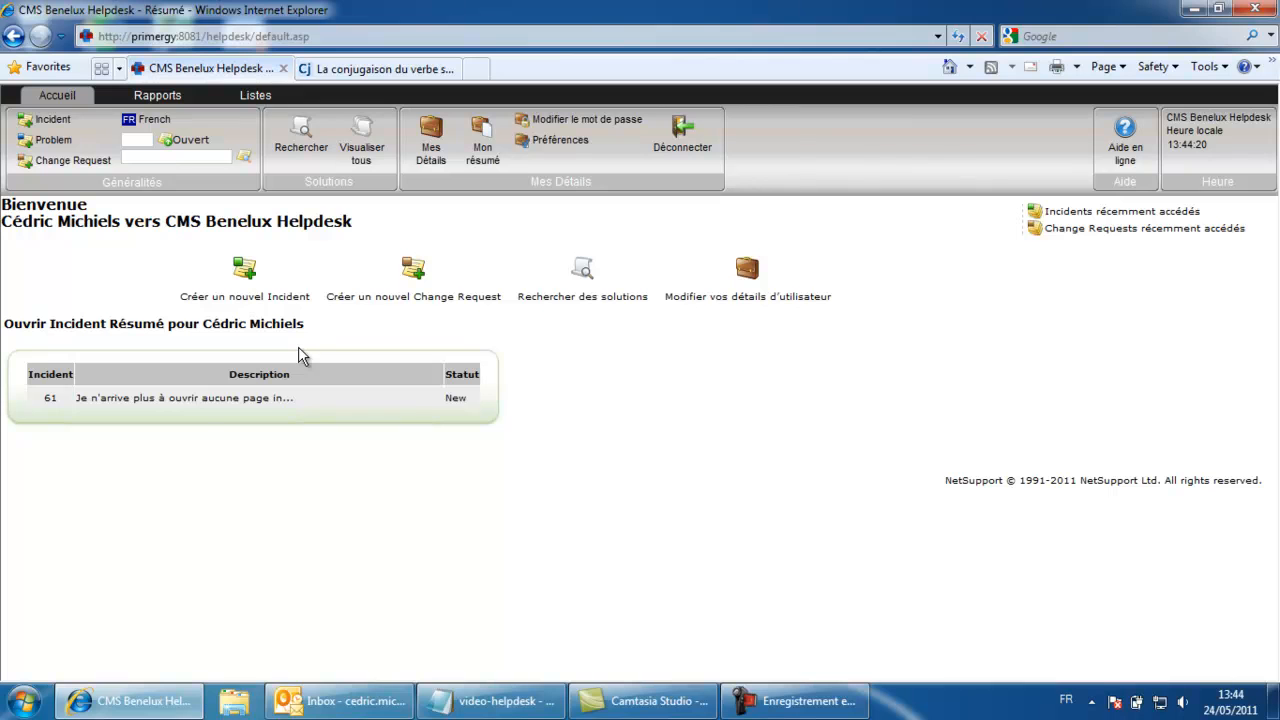
click(52, 399)
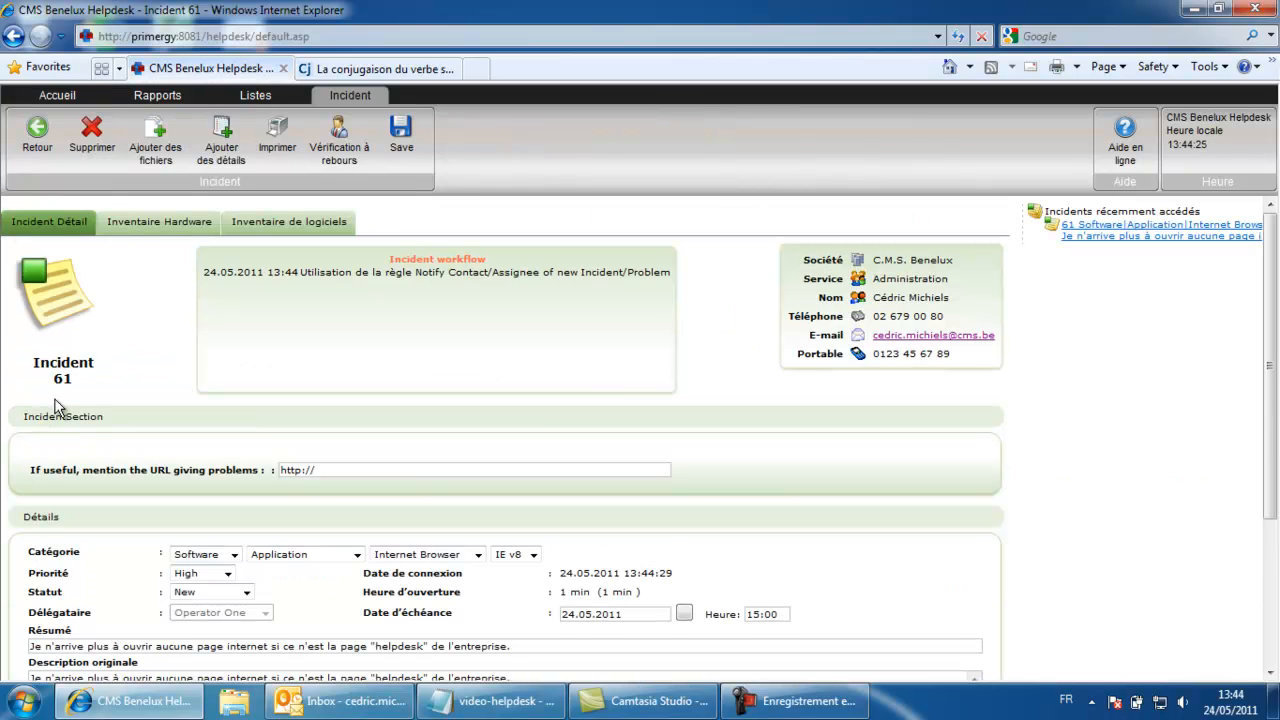
scroll(62, 400, down, 3)
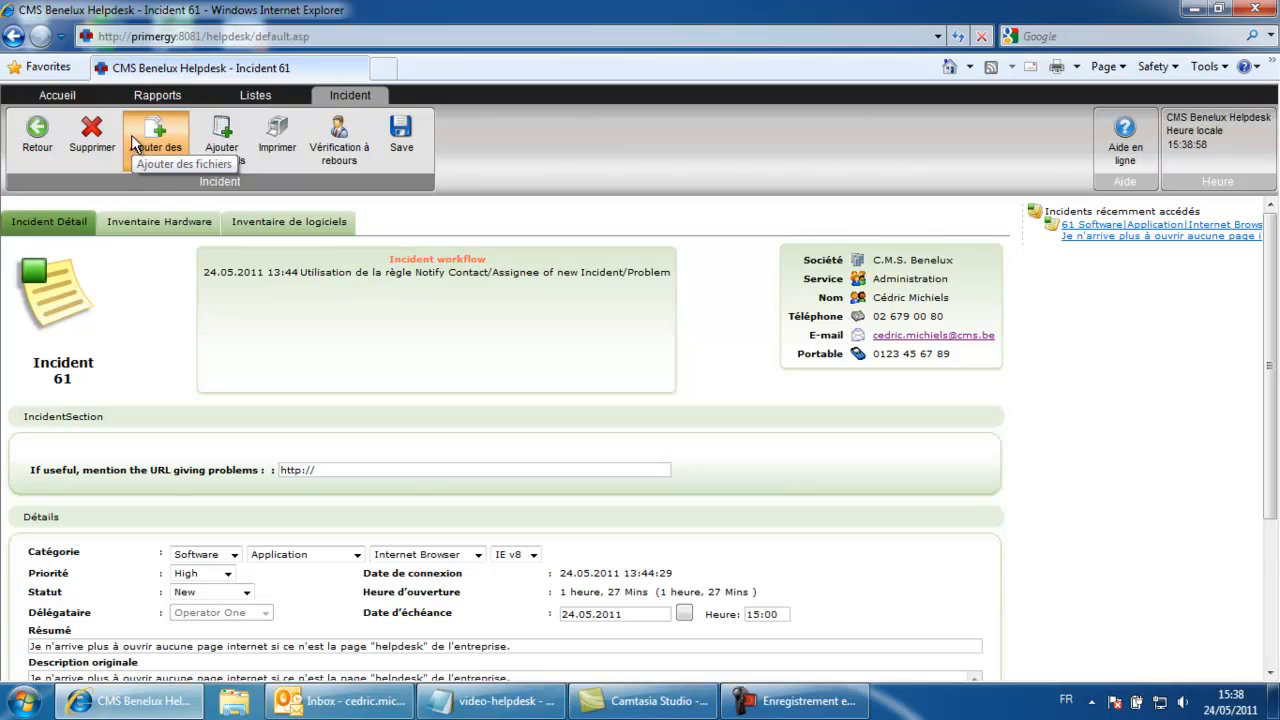
Start adding a file to the incident and enter the file description "Capture d'écran"
click(166, 155)
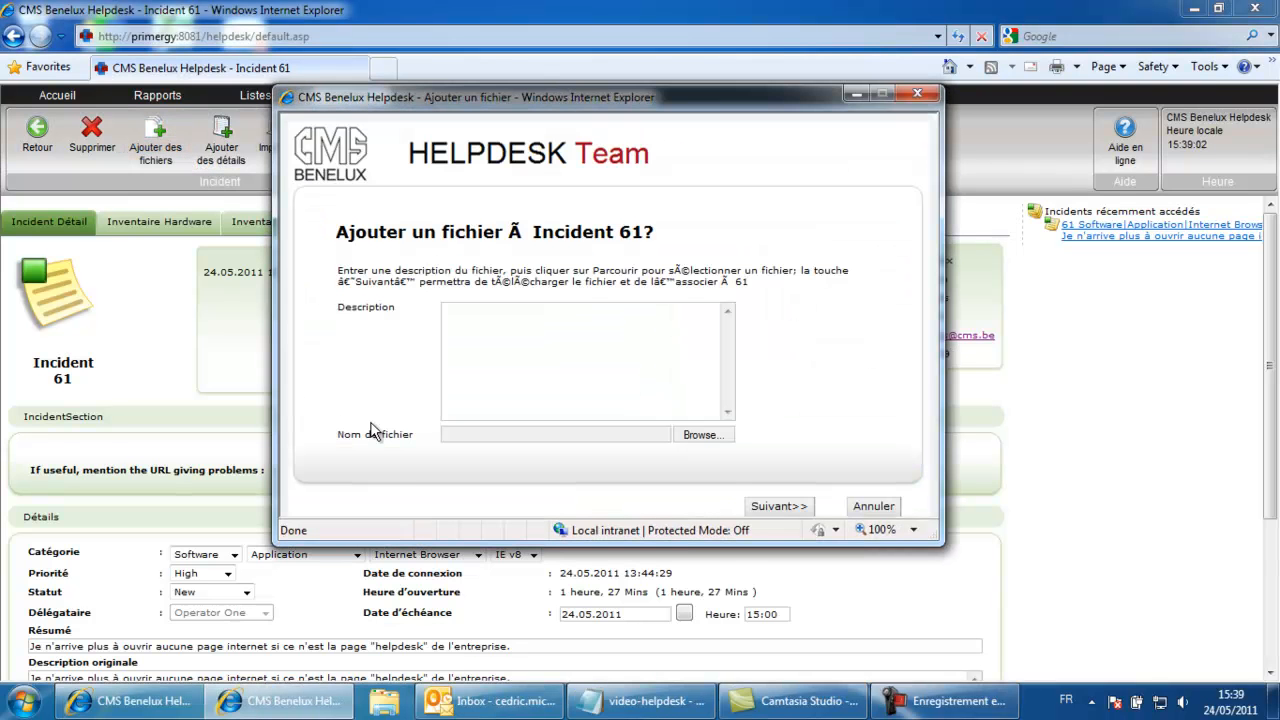
click(598, 383)
text(Capture d'écran)
Upload capt-incident.png from the montage folder in Documents\Camtasia Studio, finish the upload and show the incident's associated files
click(700, 435)
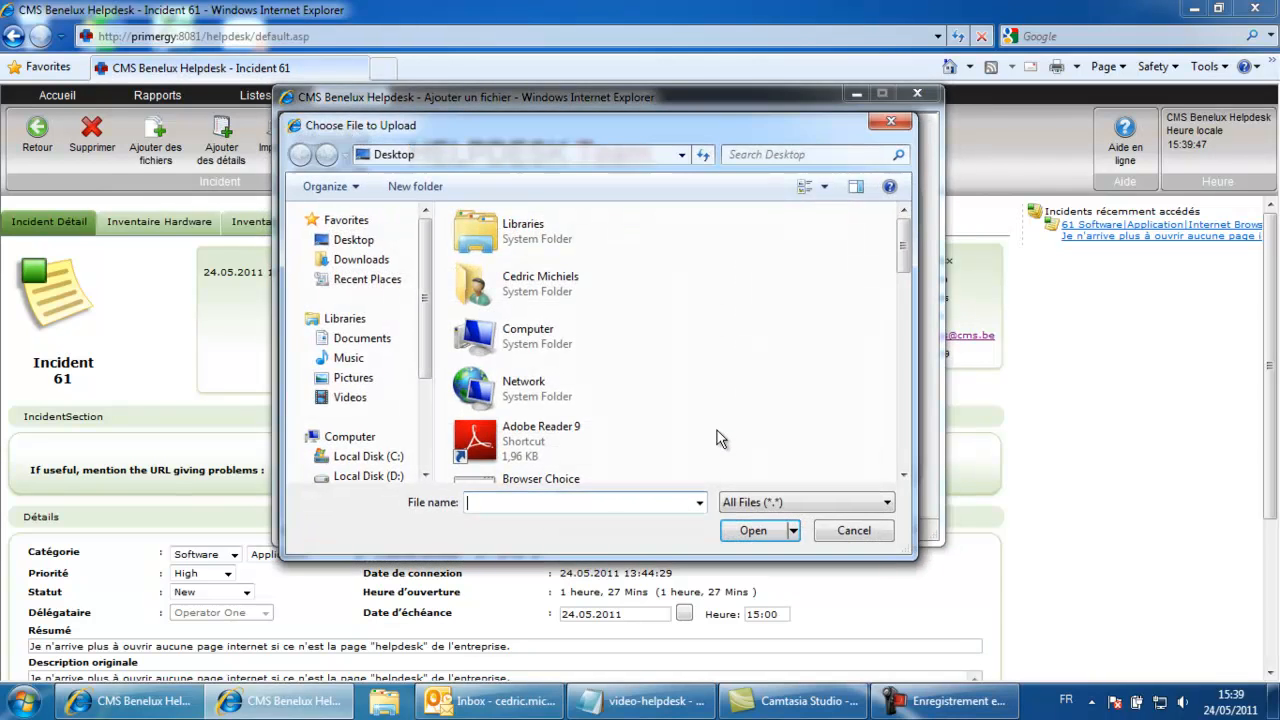
click(350, 340)
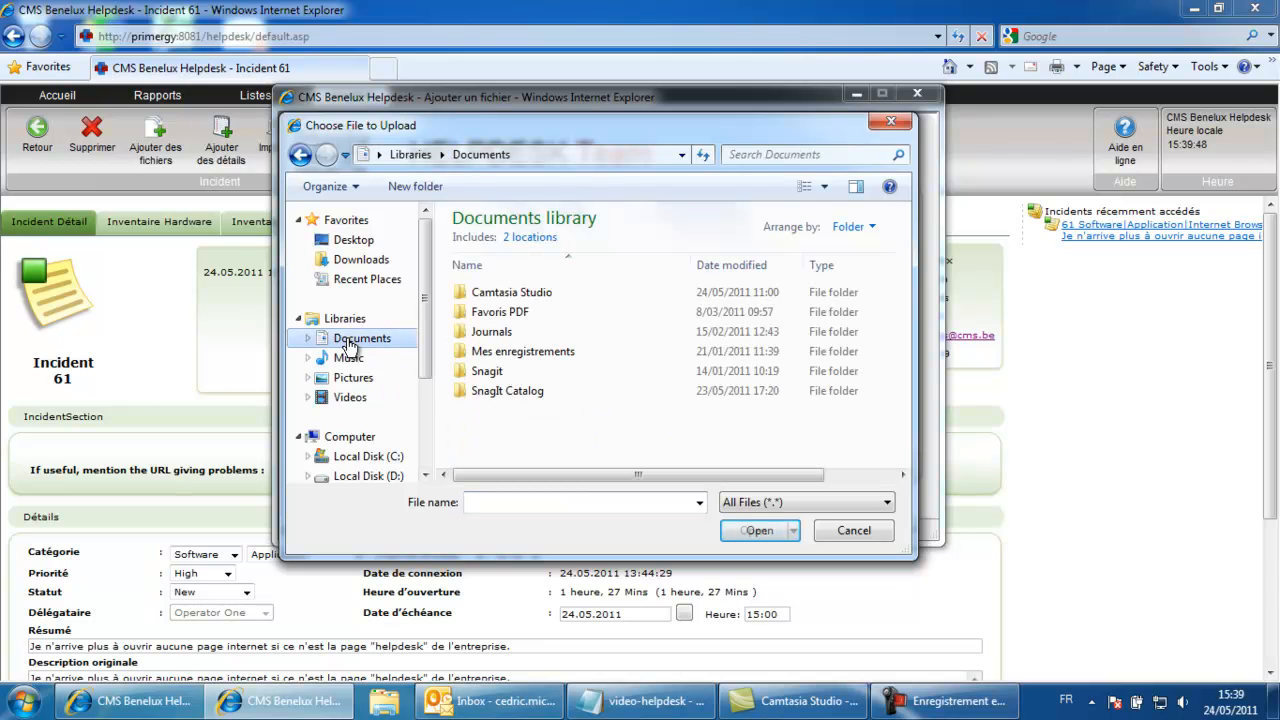
double_click(474, 292)
double_click(490, 312)
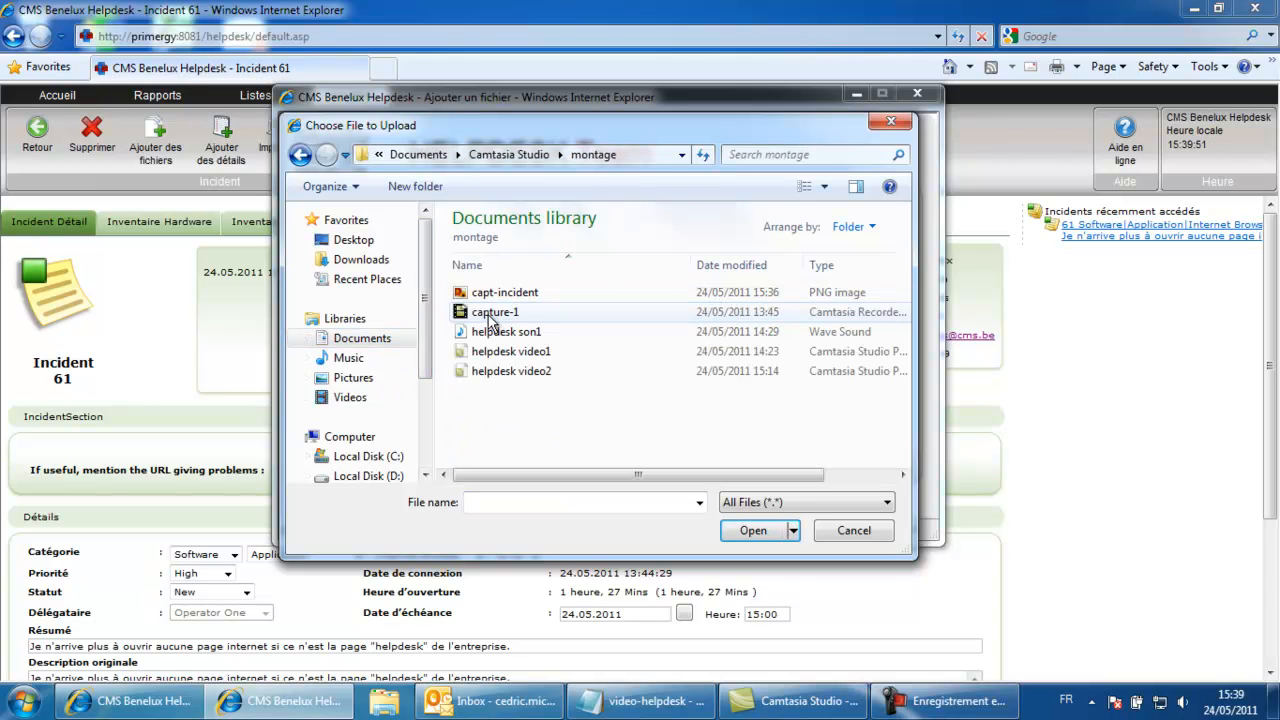
click(500, 293)
click(740, 532)
click(779, 506)
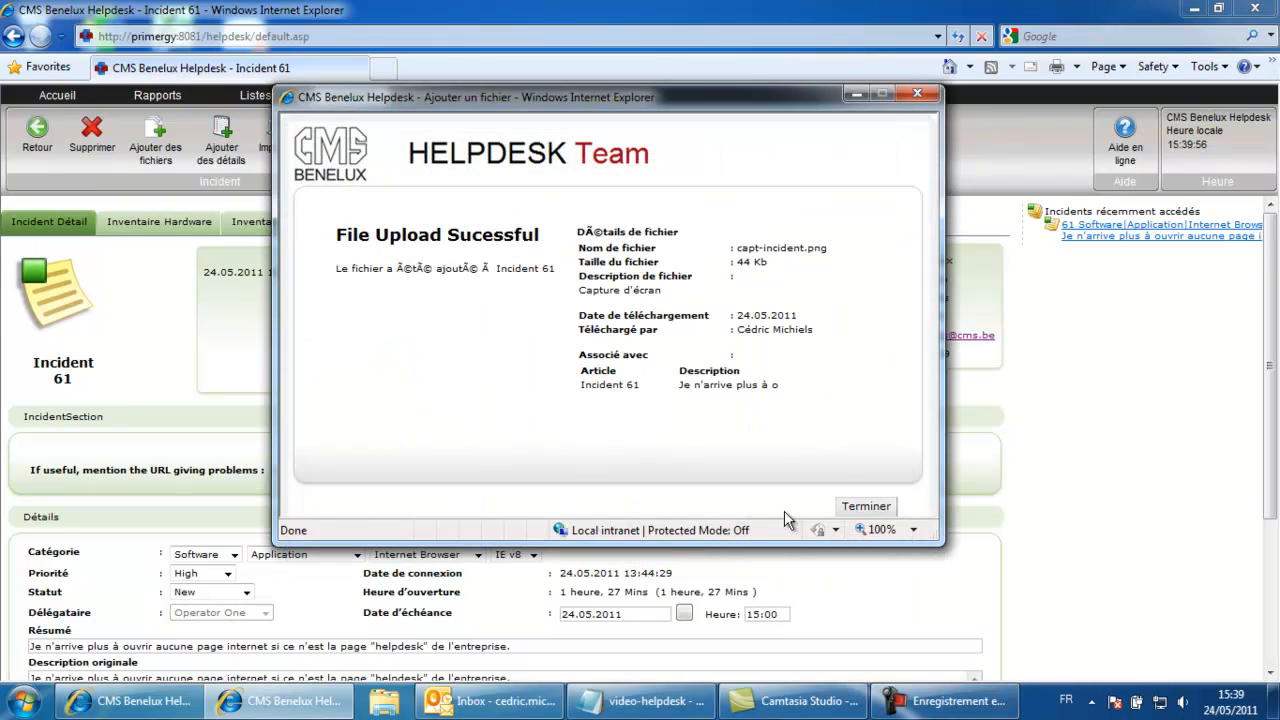
click(868, 517)
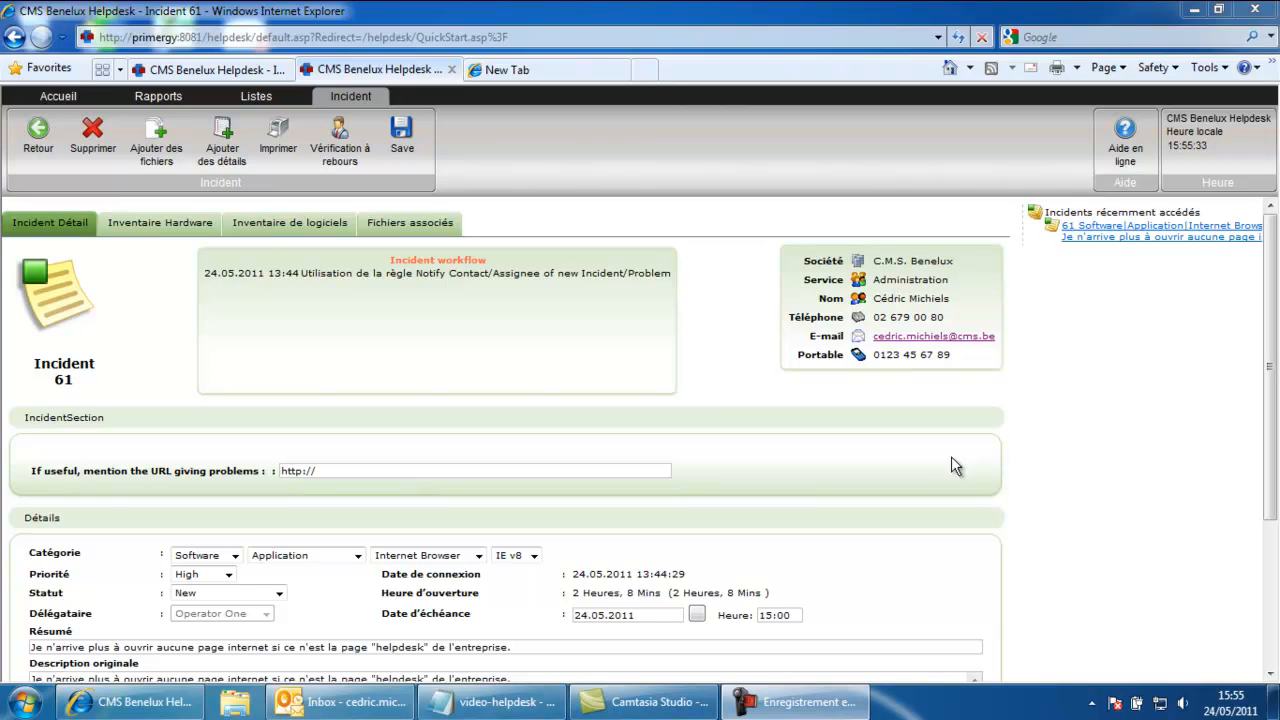
click(390, 224)
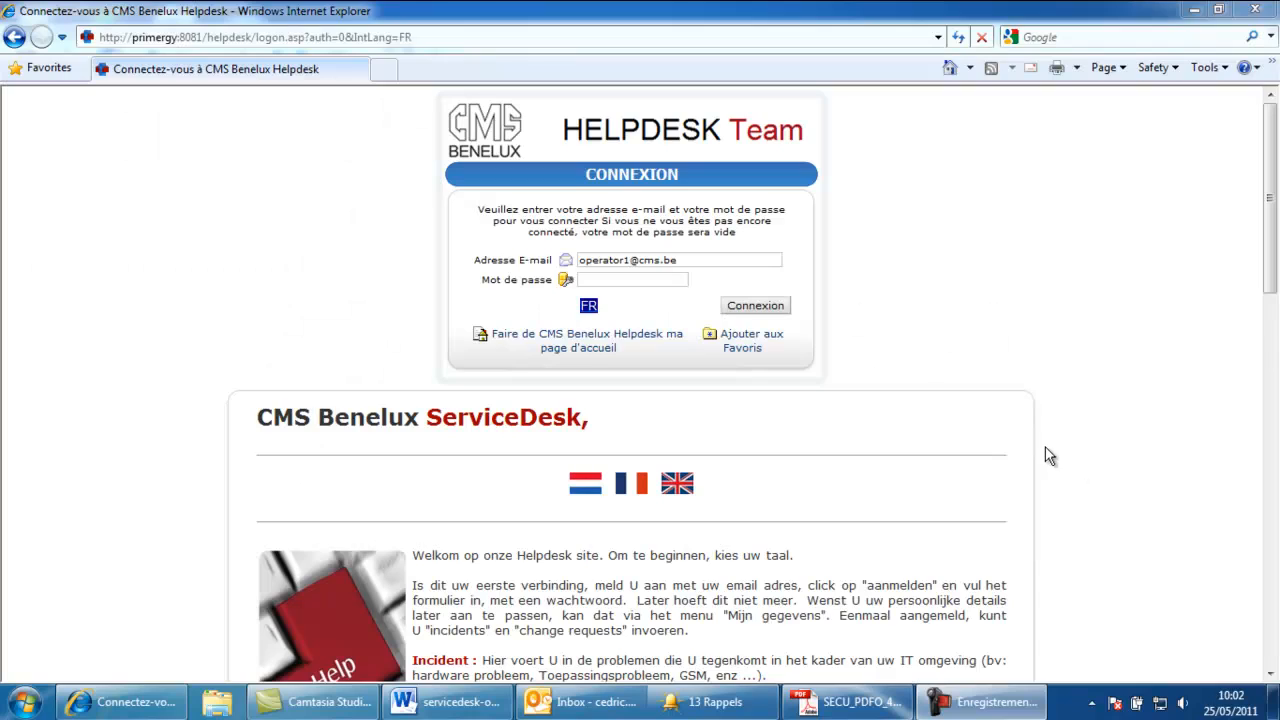
Log in to the helpdesk's operator account by entering its password
click(684, 281)
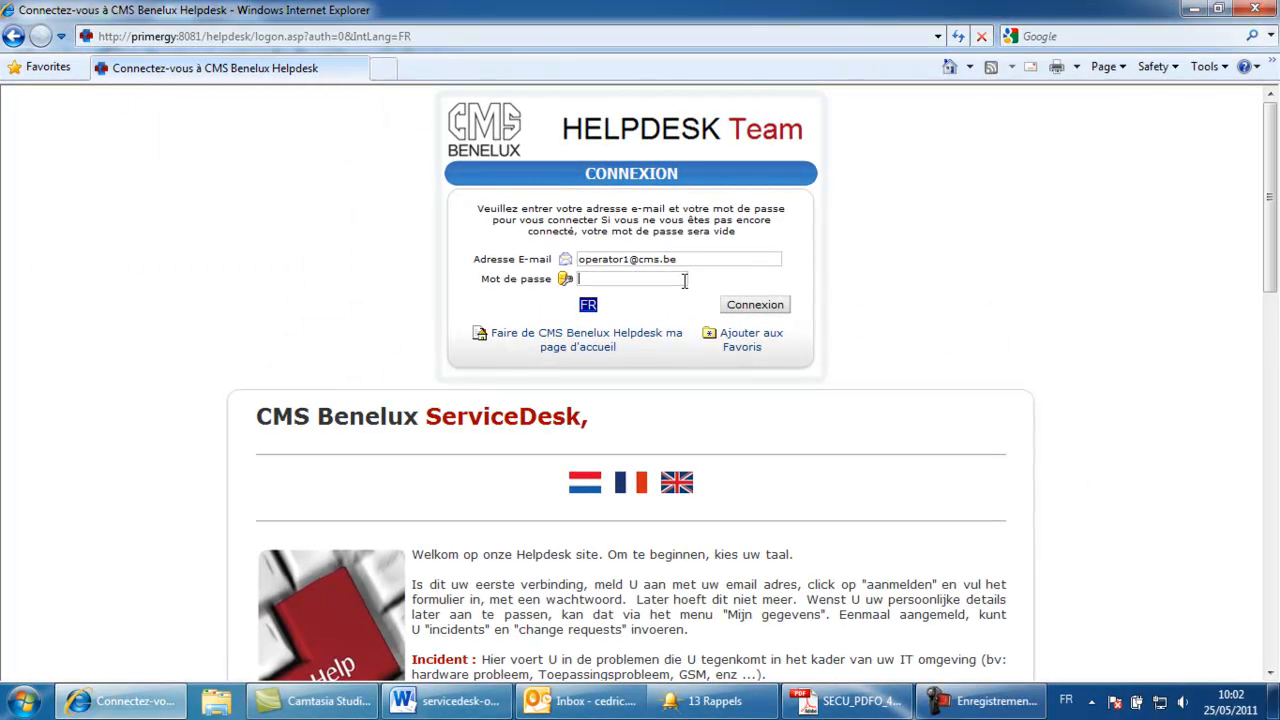
text(•••••••••)
click(750, 305)
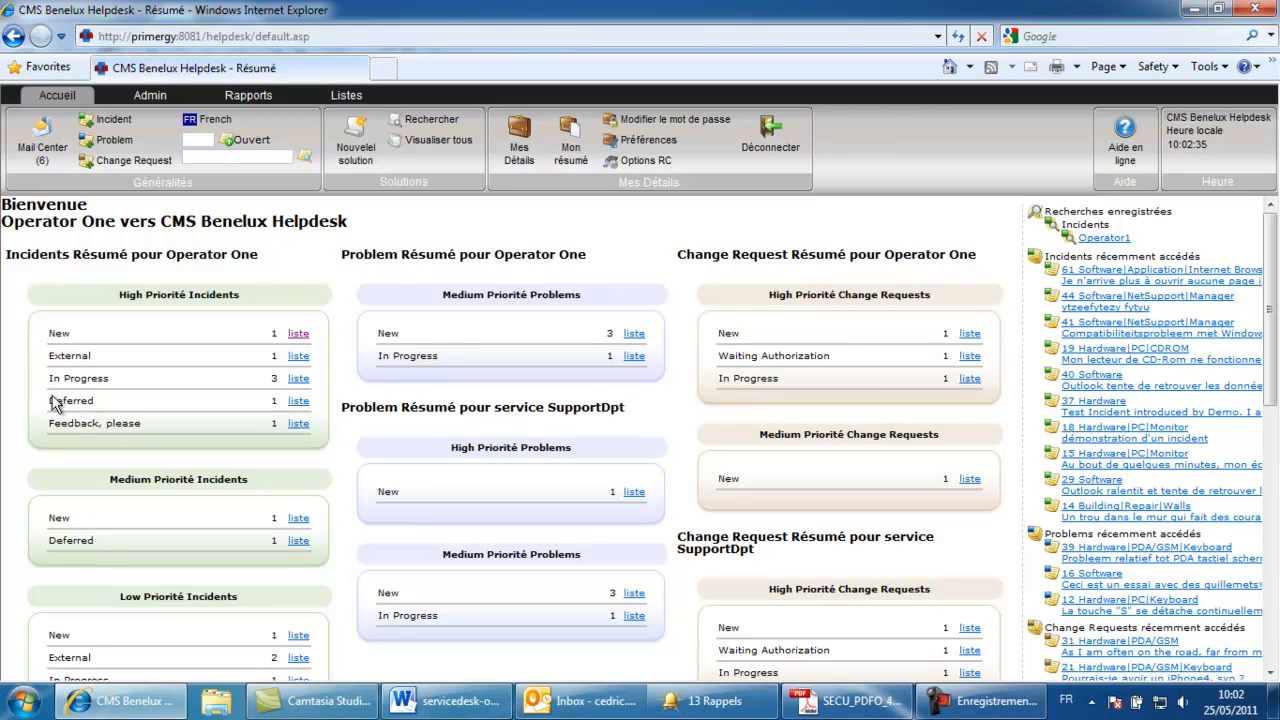
Open incident 61 from the list of the operator's new high-priority incidents
click(299, 335)
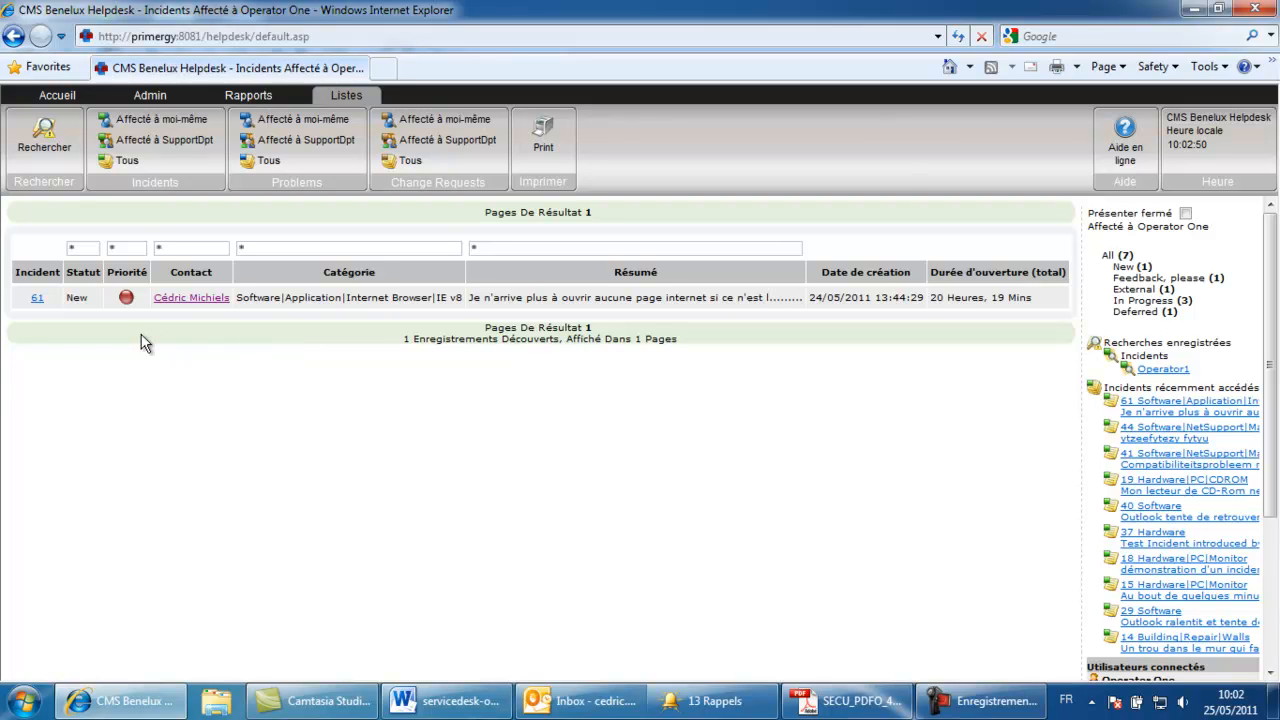
click(37, 302)
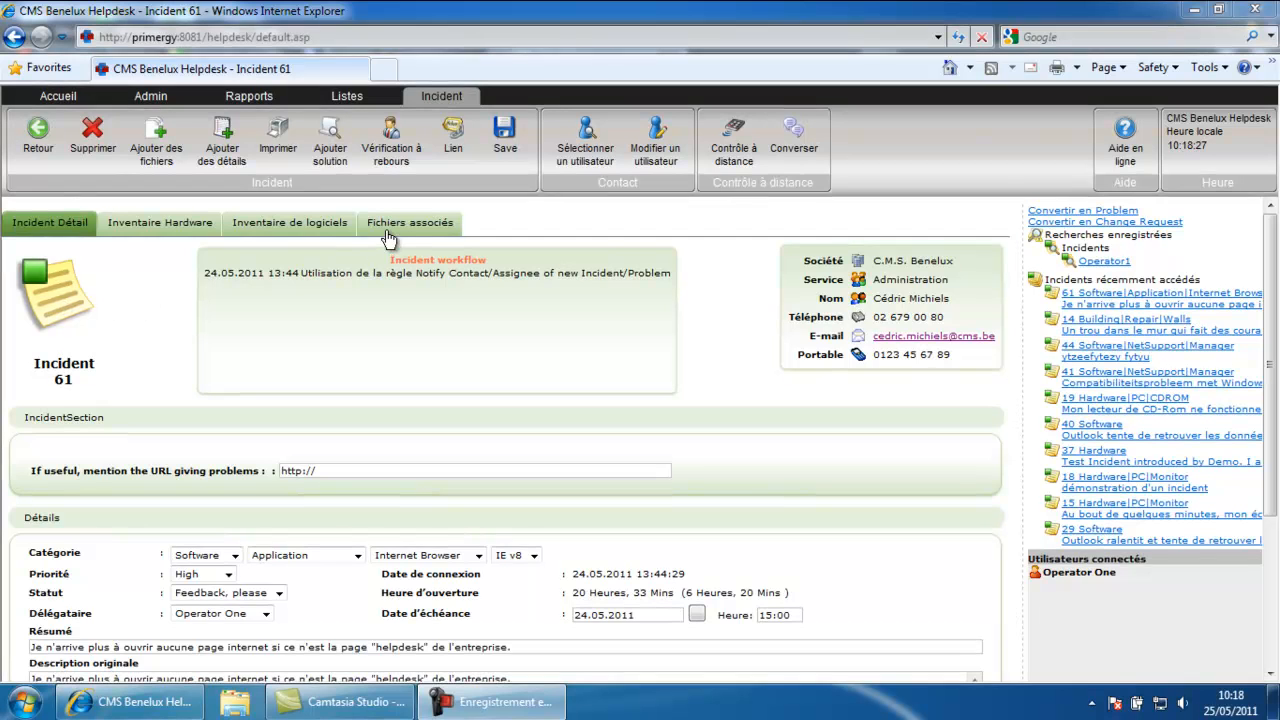
View the attached capt-incident.png, and review the incident's details, original description and supplementary information section
click(394, 228)
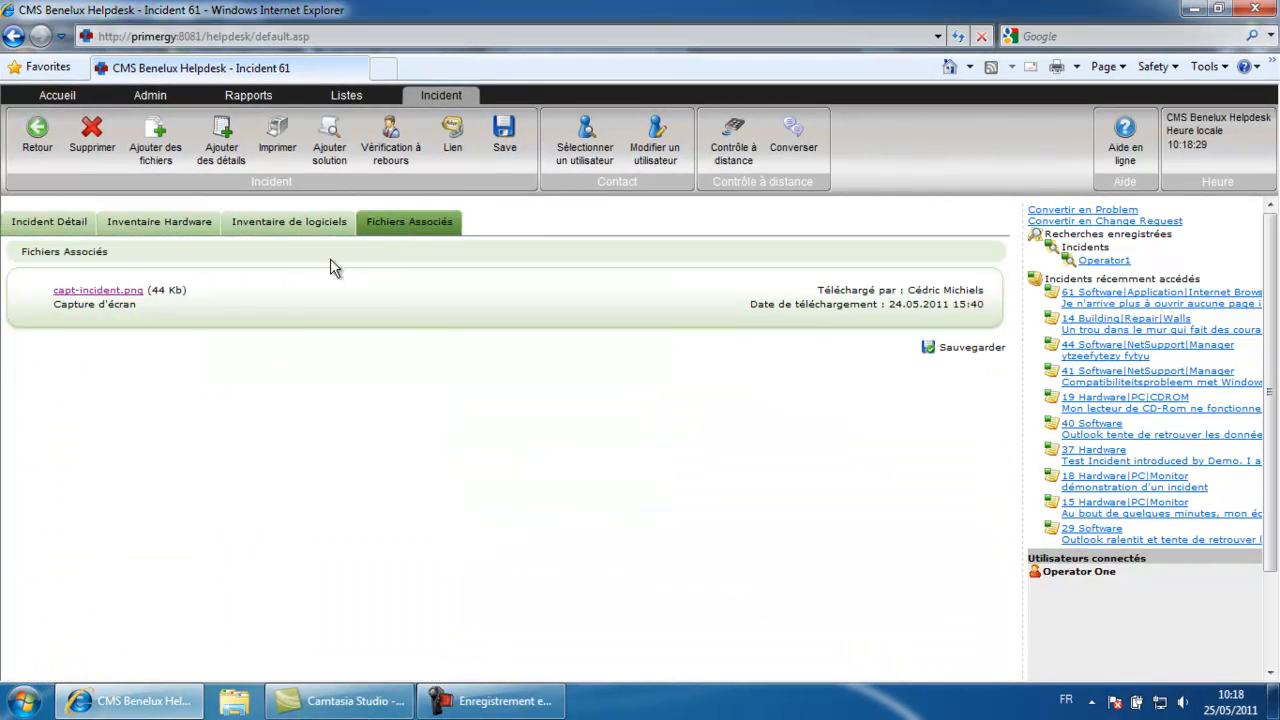
click(124, 294)
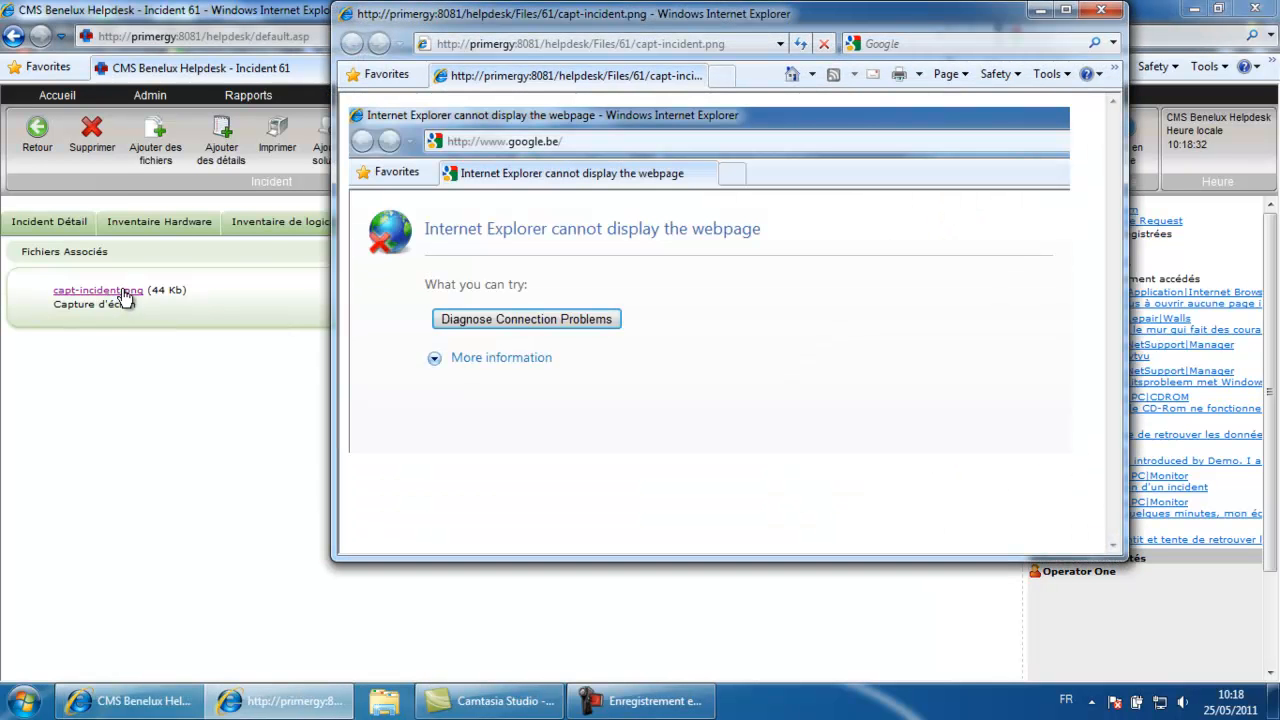
click(261, 285)
click(70, 230)
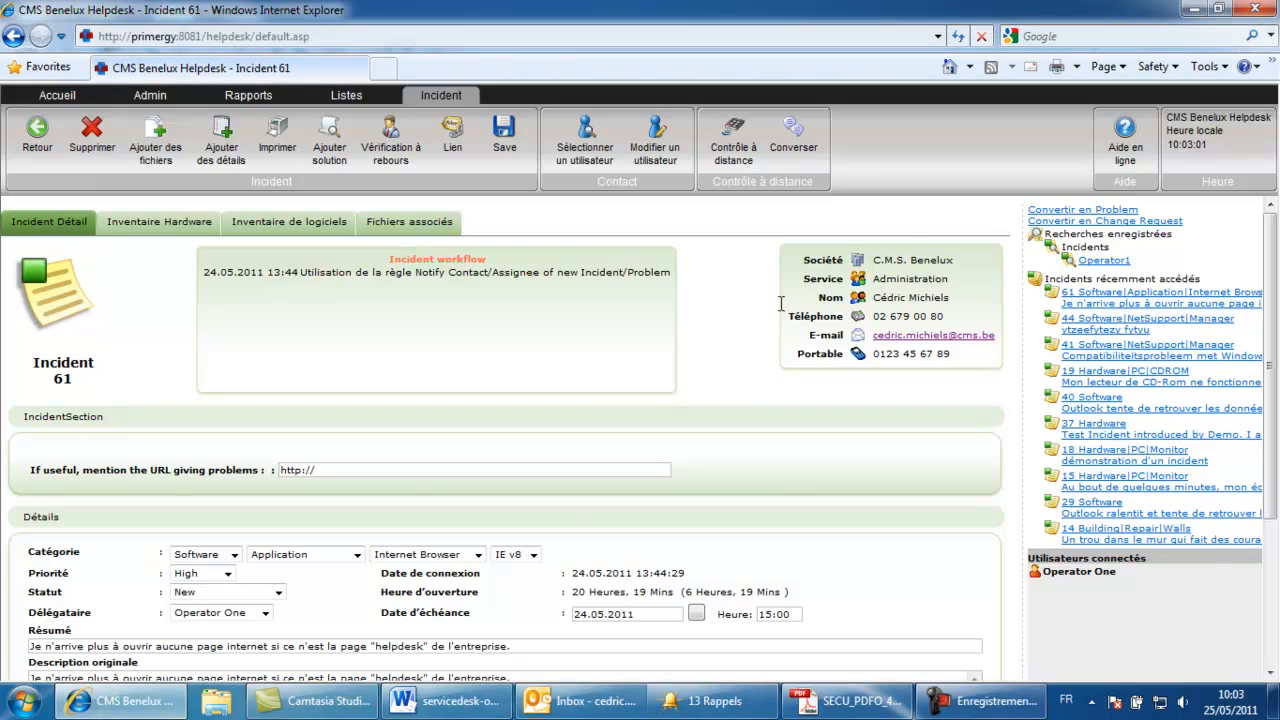
scroll(782, 308, down, 3)
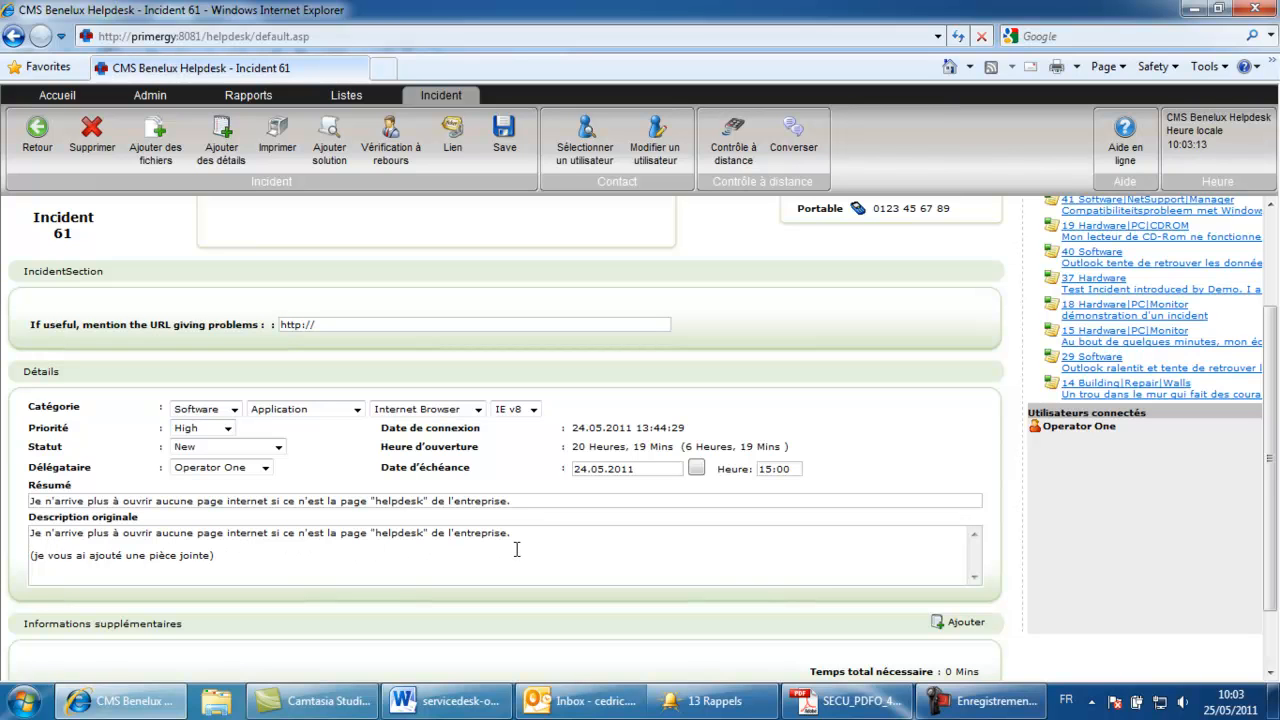
scroll(522, 548, down, 2)
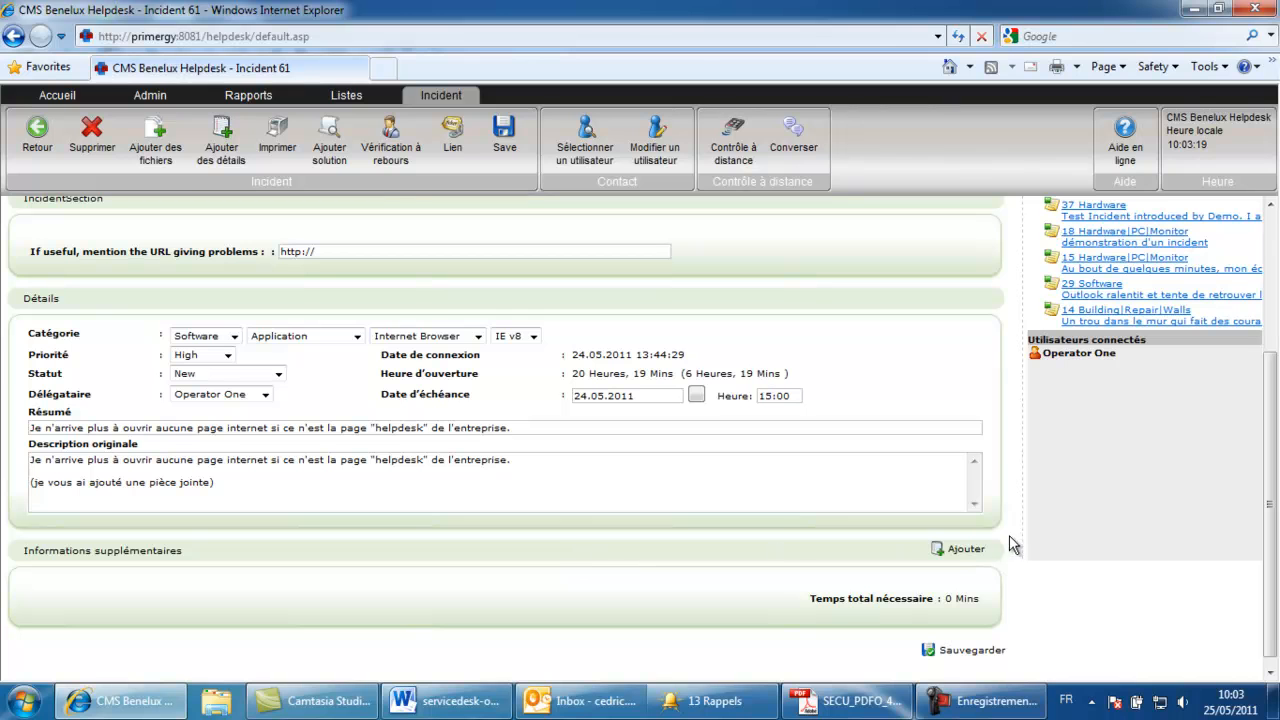
Add and save the incident note "Veuiller prendre connaissance de la solution numéro 7 que vous trouverez dans la base de connaissance et me tenir informé du résultat."
click(962, 552)
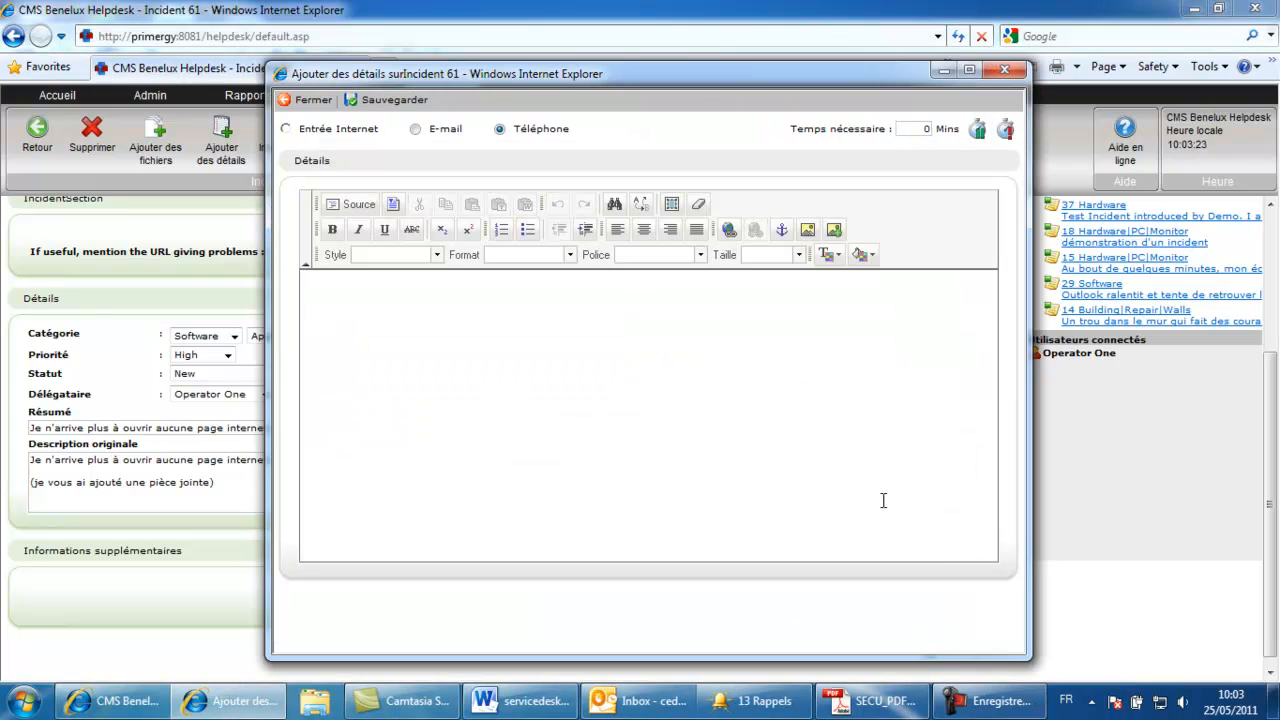
click(437, 299)
text(Veuiller prendre connaissance de la solution numéro 7 que vous trouverez dans la base de connaissance et me tenir informé du résultat.)
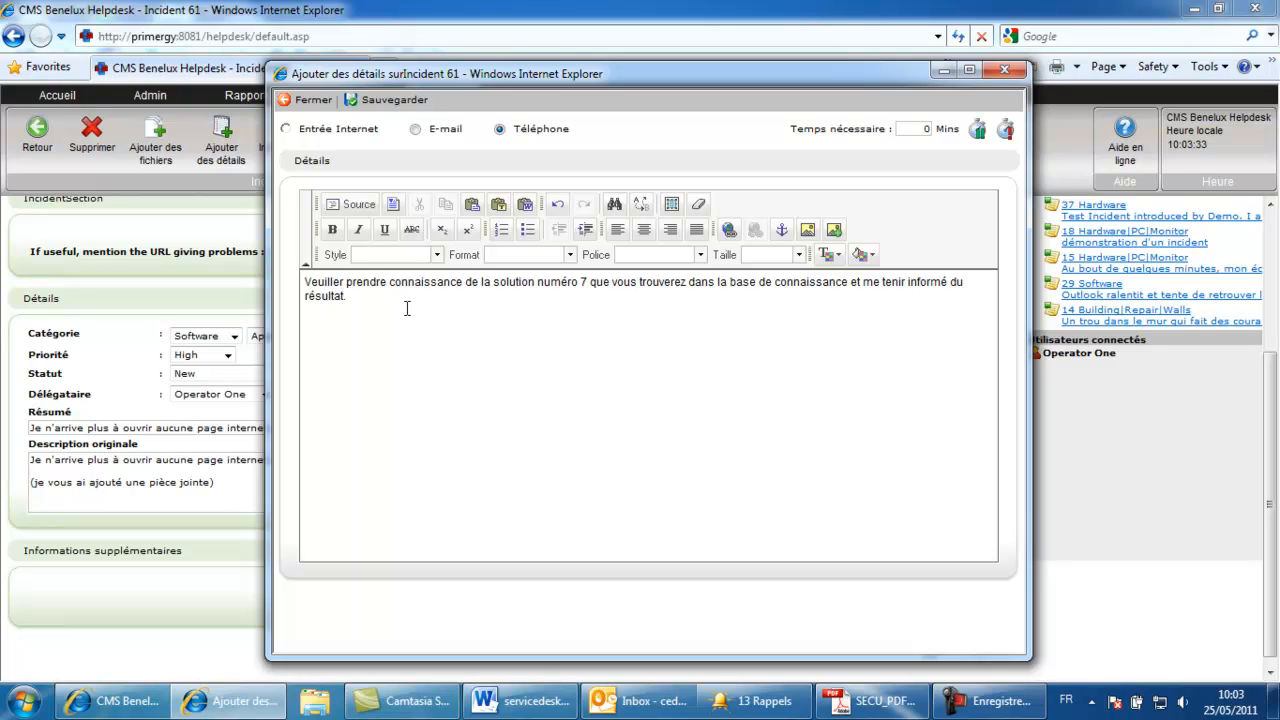
click(394, 103)
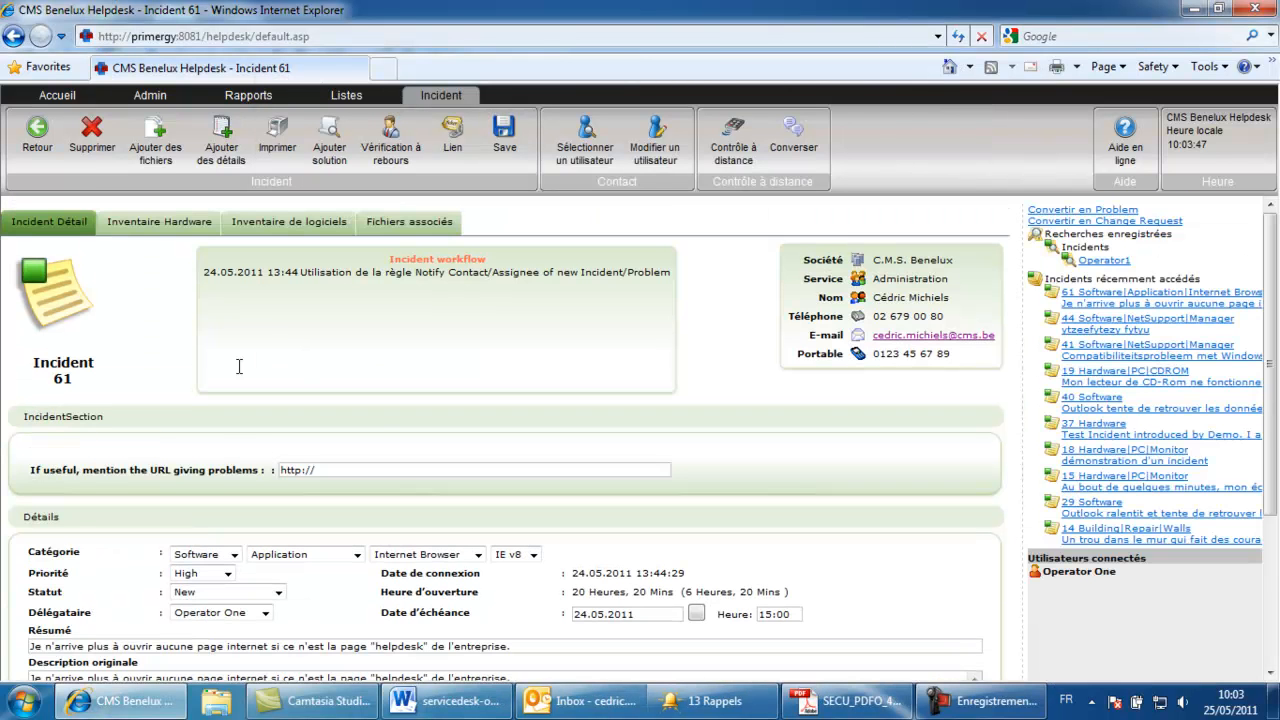
Set the status of incident 61 to "Feedback, please" and save the incident
scroll(168, 388, down, 3)
click(280, 376)
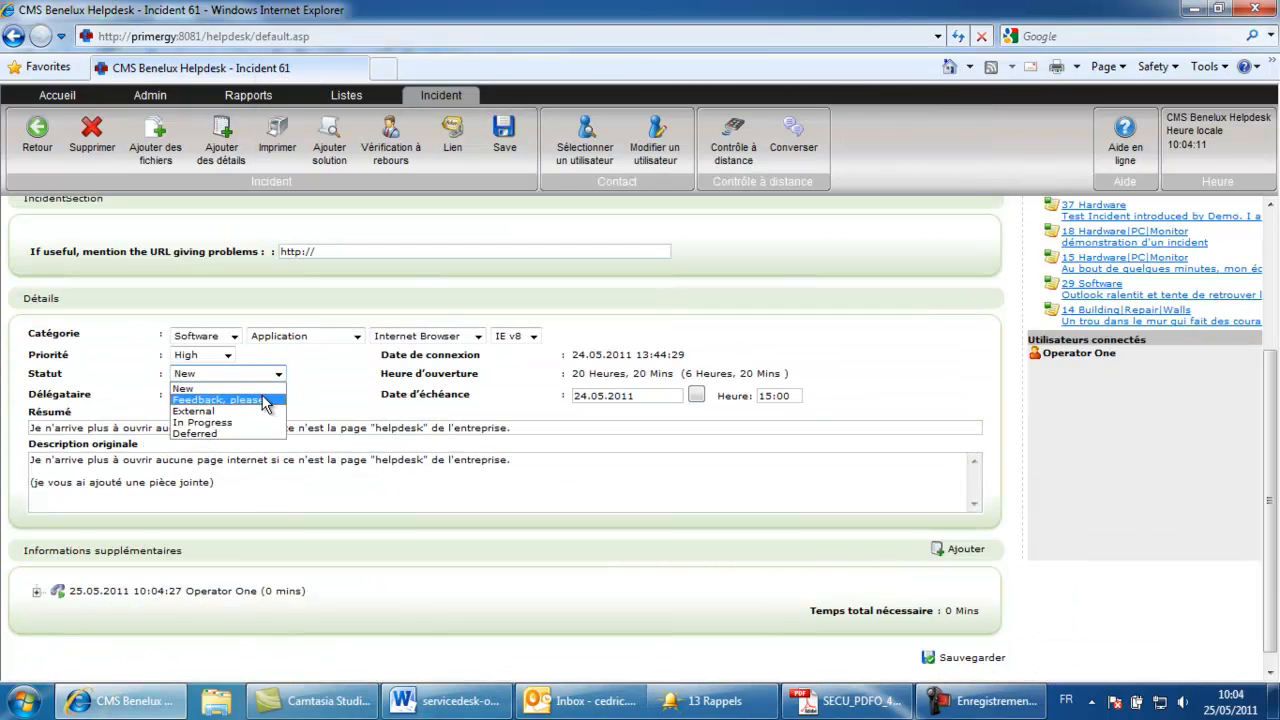
click(265, 398)
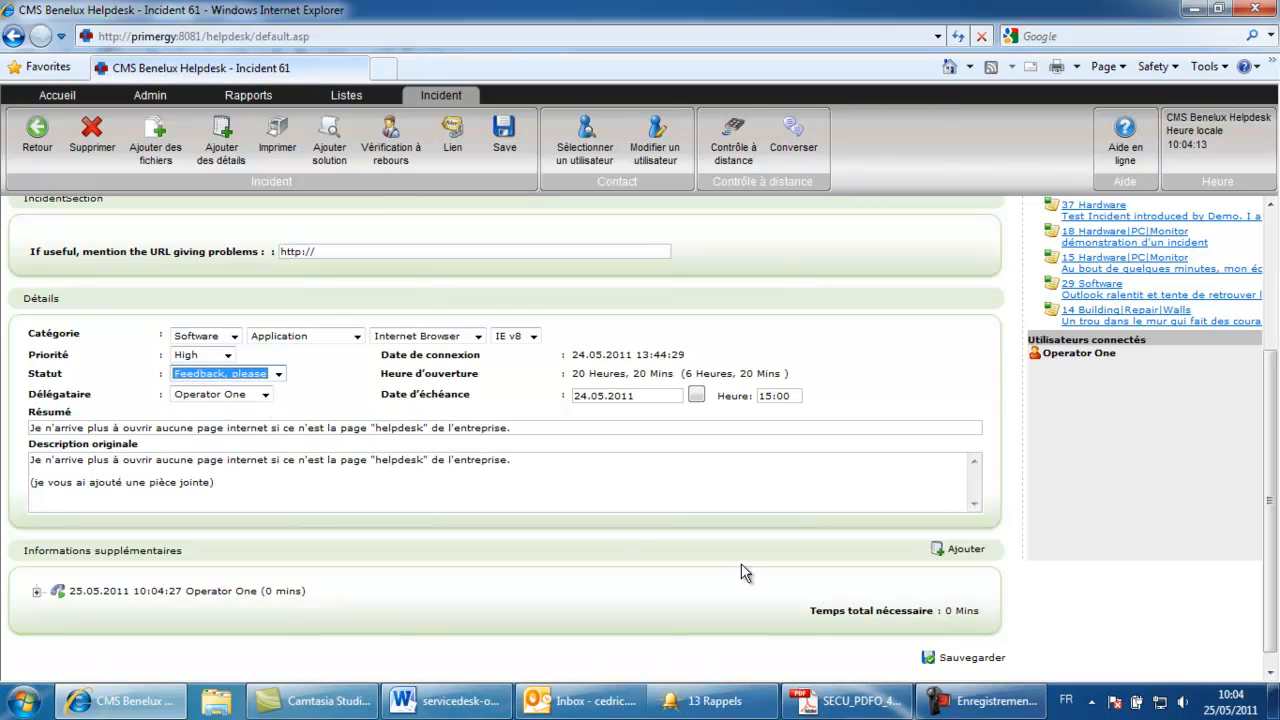
click(985, 664)
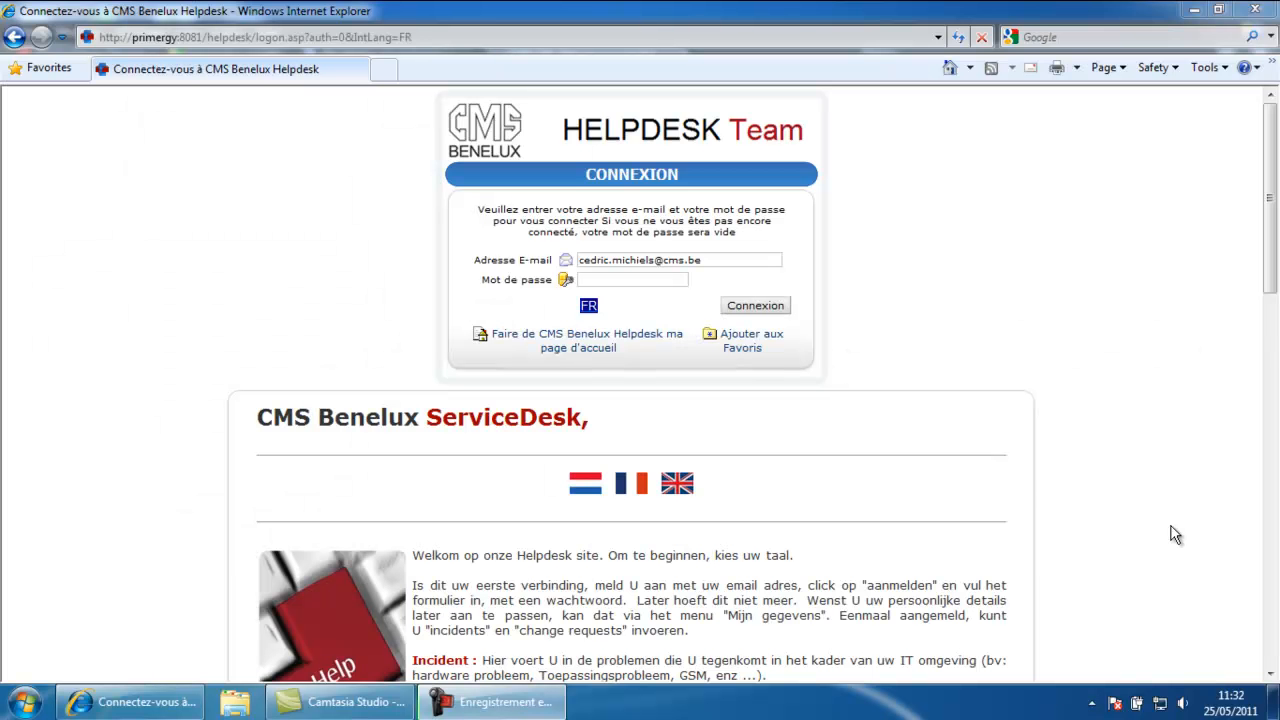
Log in to the helpdesk as the incident's requester by entering the account password
click(646, 280)
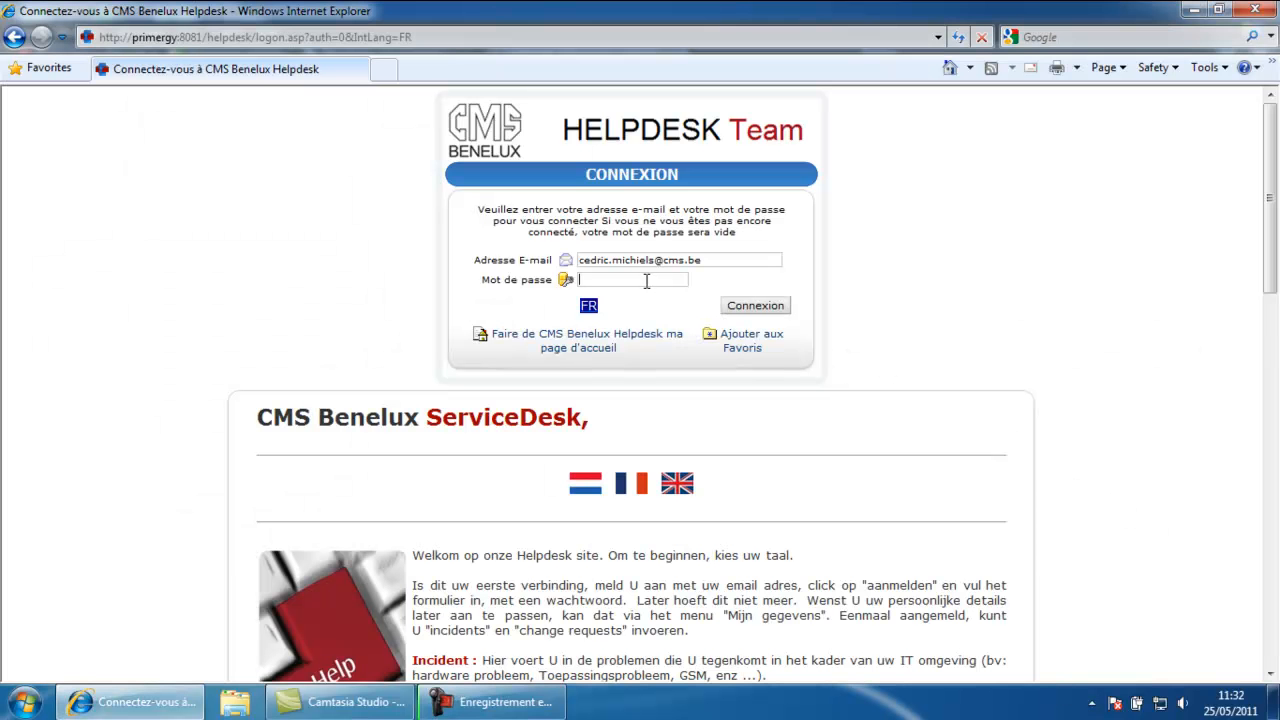
text(••••••)
click(752, 306)
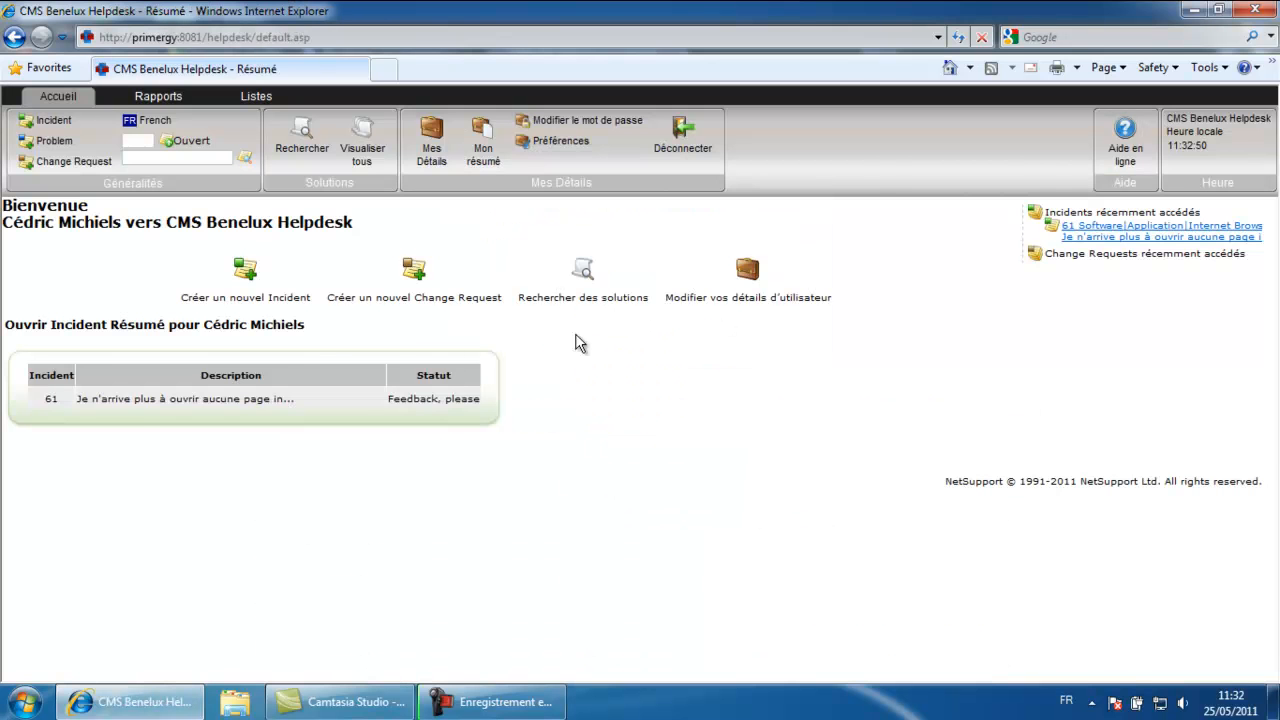
Open incident 61 from the requester's summary and expand the 25.05.2011 note under the supplementary information to read it
click(138, 400)
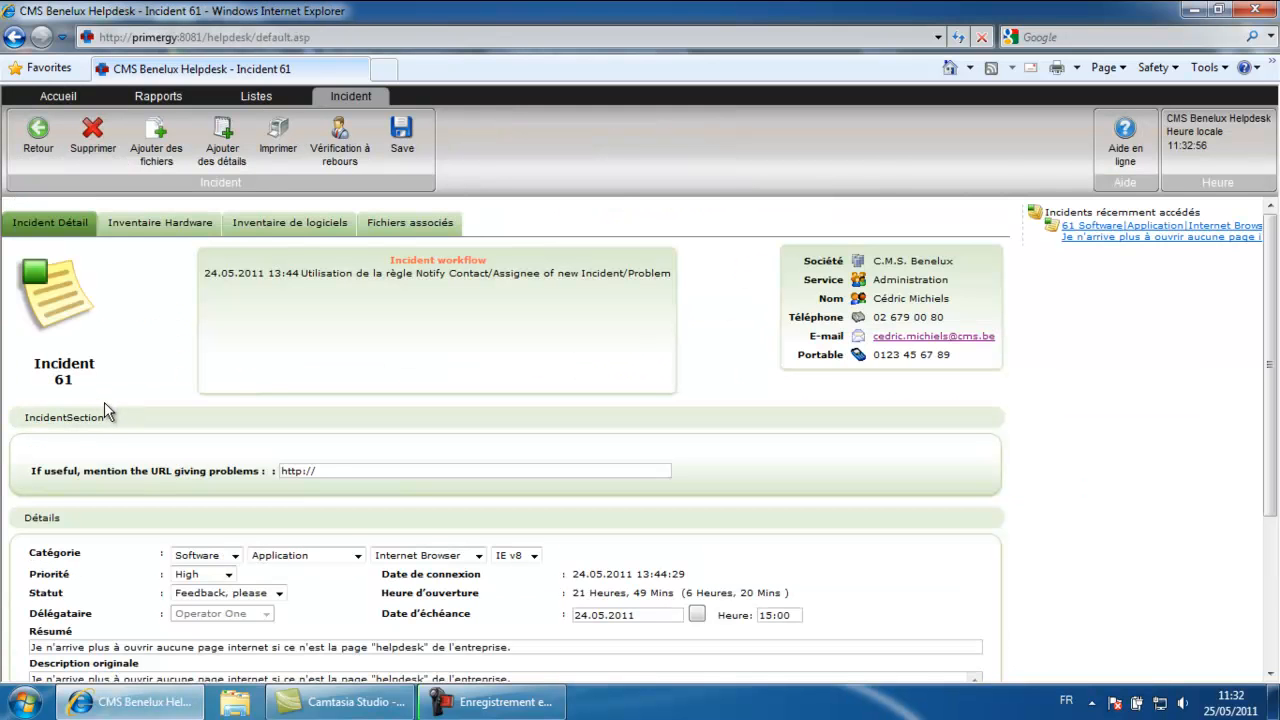
scroll(127, 388, down, 3)
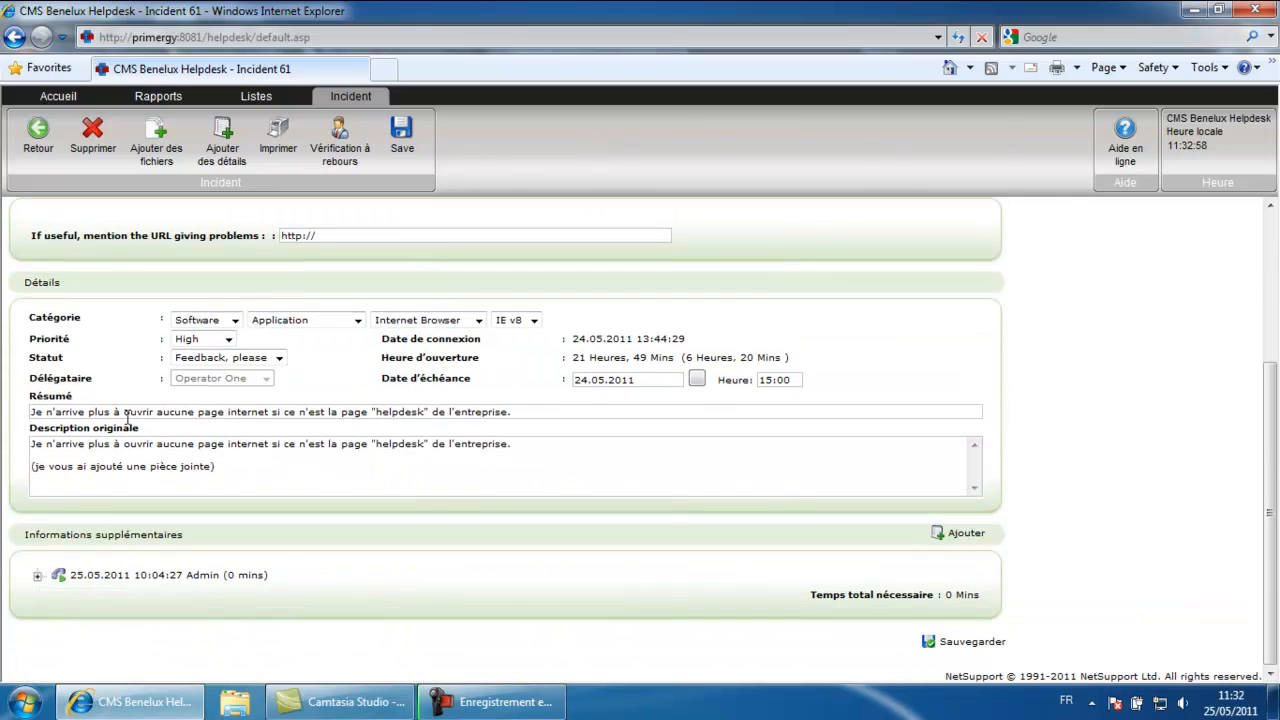
click(37, 576)
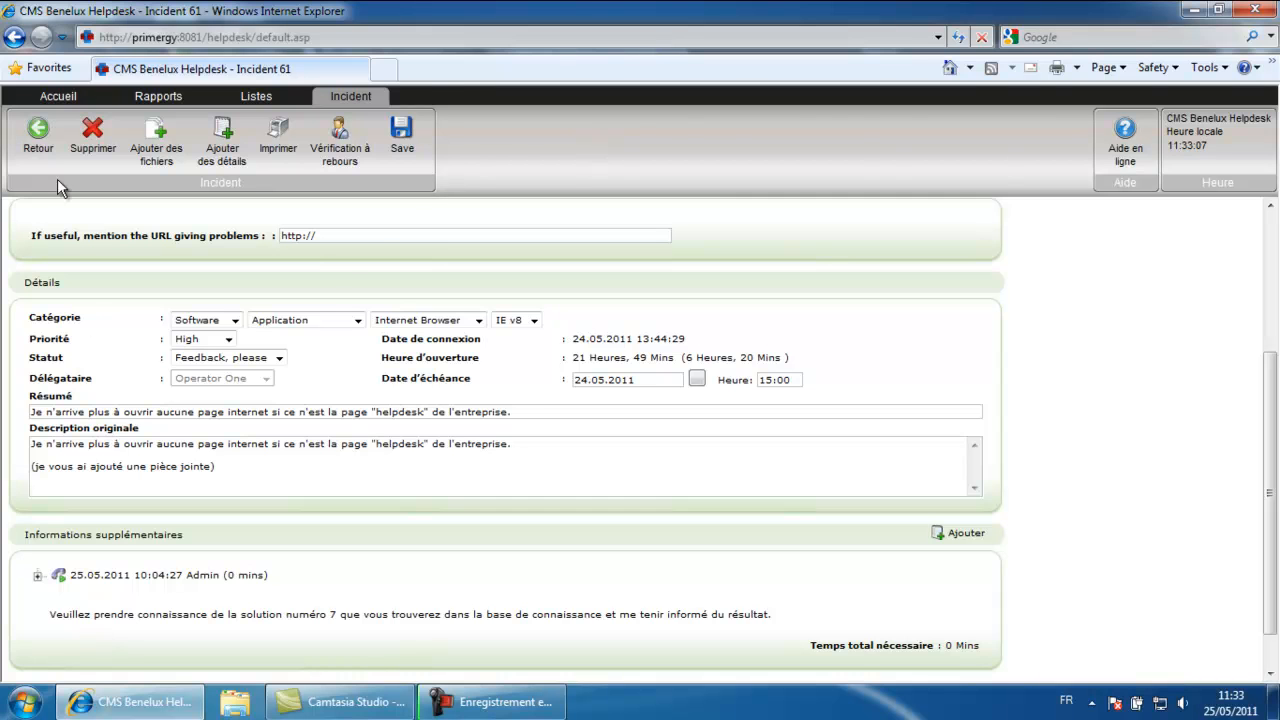
List all knowledge base solutions and read solution 7 in the Internet Browser category, including its illustrated proxy settings
click(58, 96)
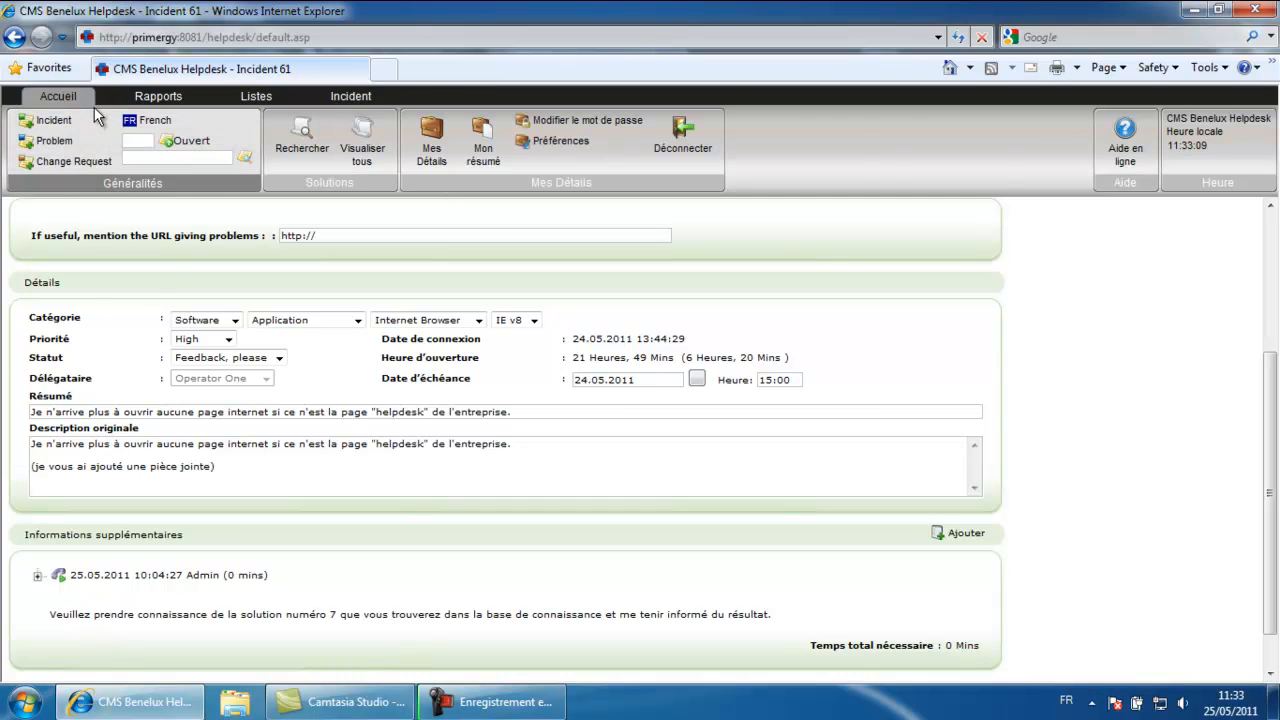
click(380, 156)
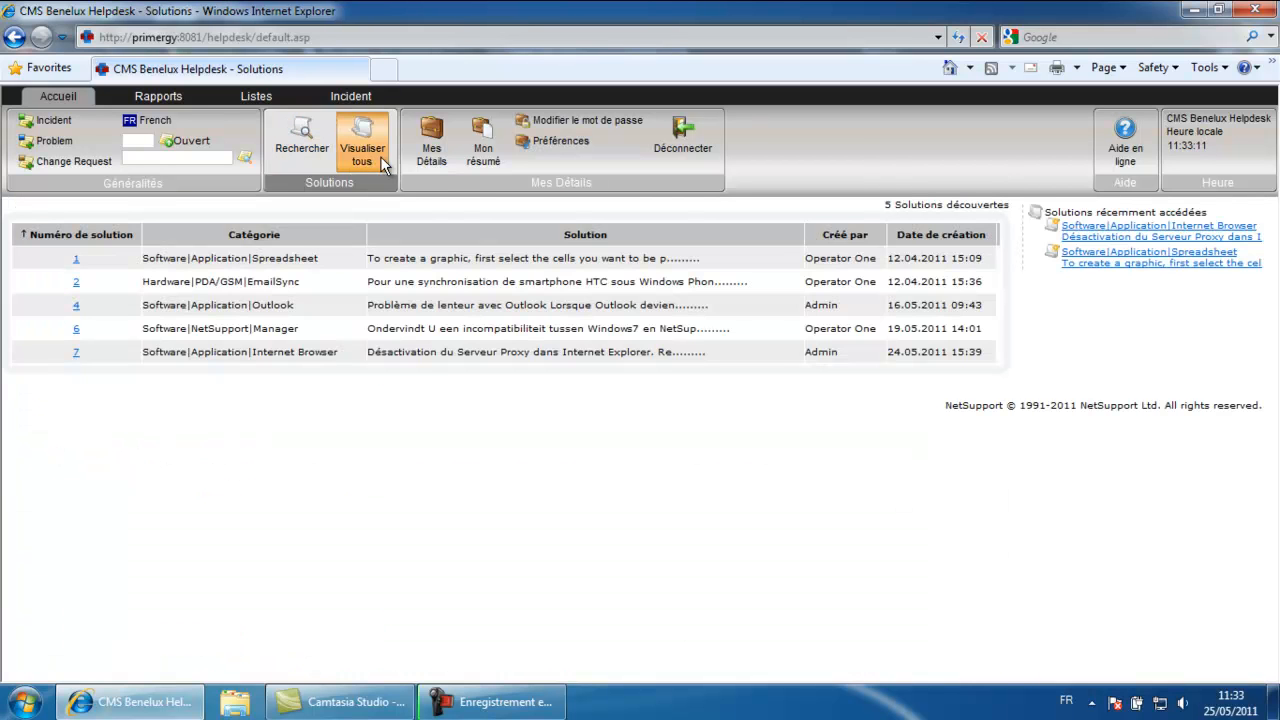
click(78, 353)
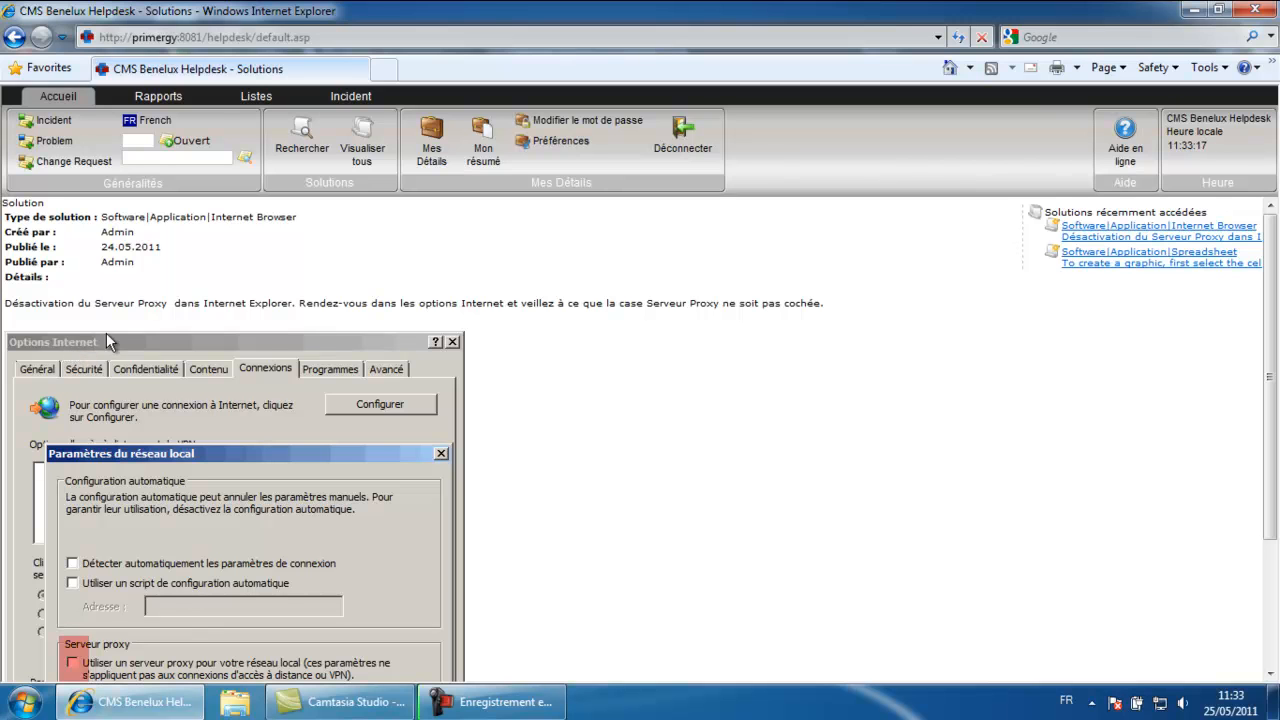
scroll(507, 334, down, 3)
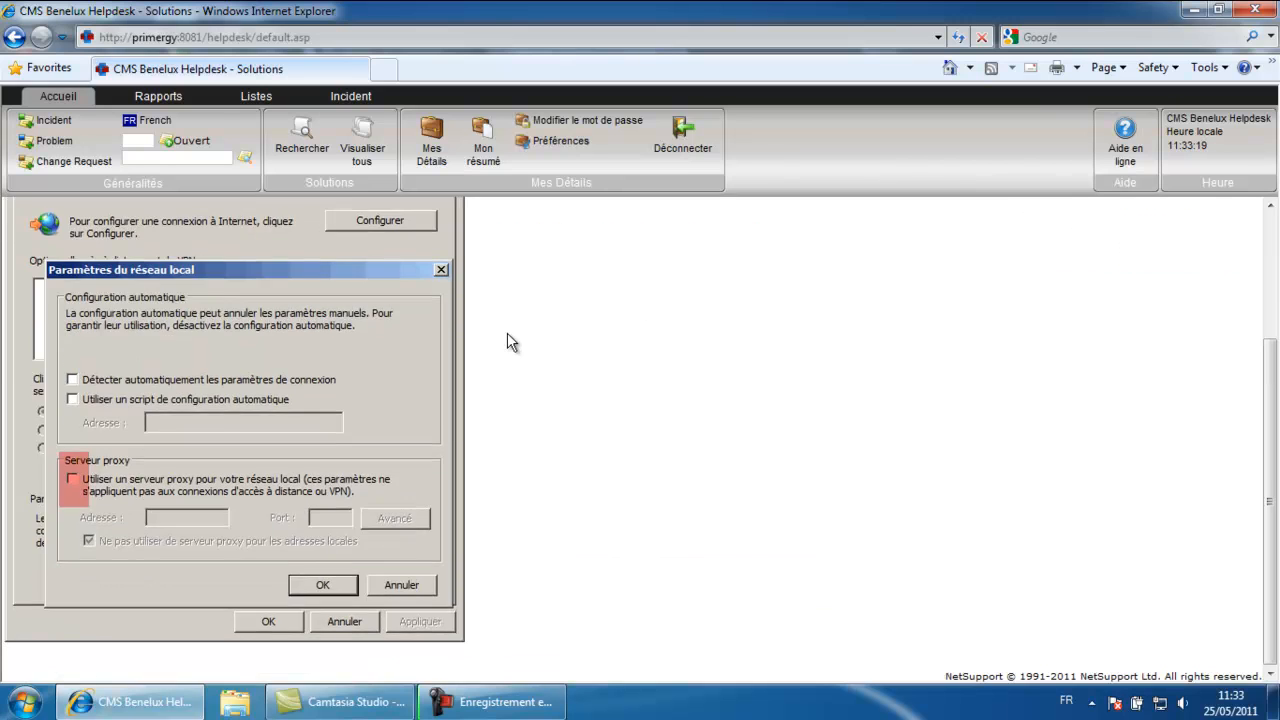
scroll(507, 342, up, 1)
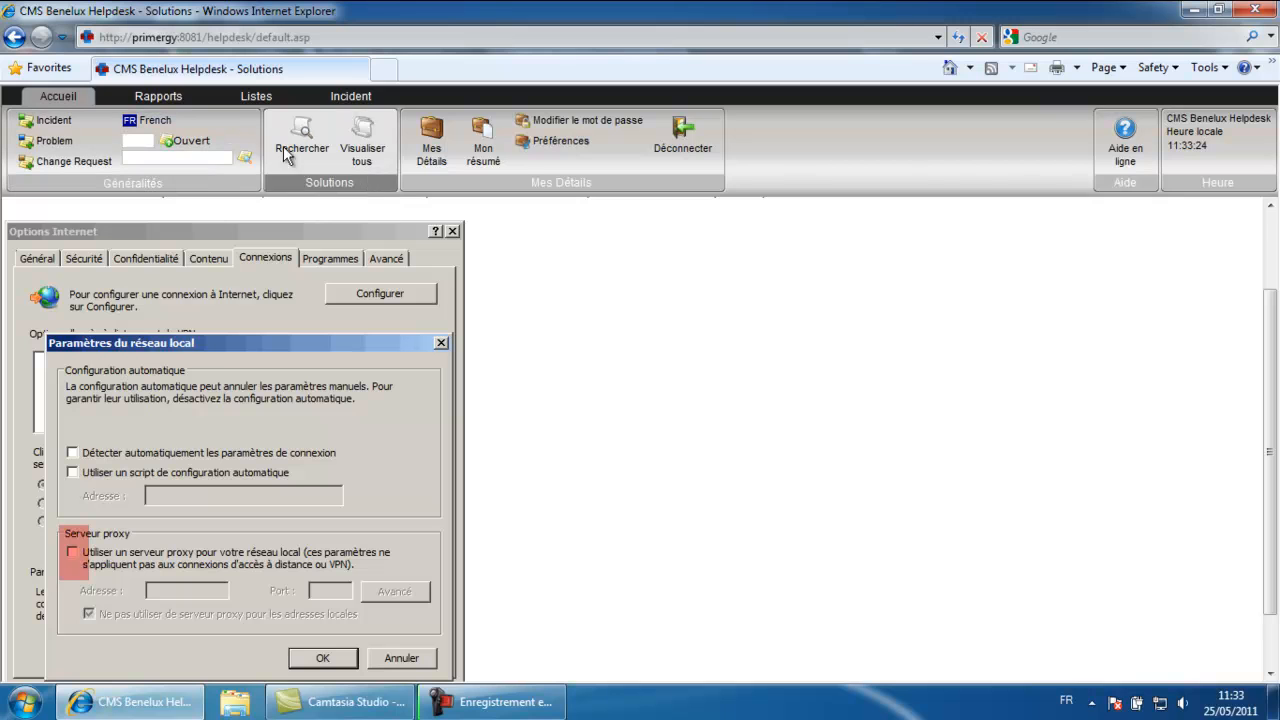
Reopen incident 61 from the requester's summary and append "Merci pour votre aide, tout est ok!" to the original description
click(494, 141)
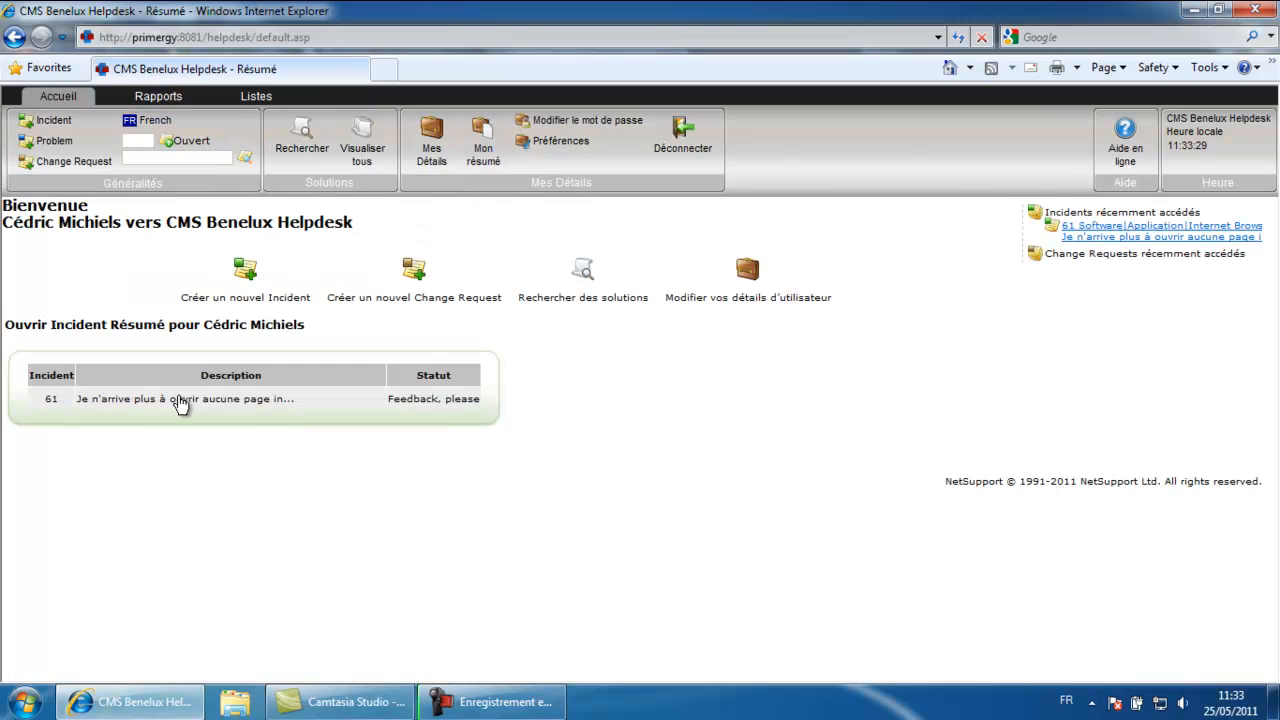
click(178, 400)
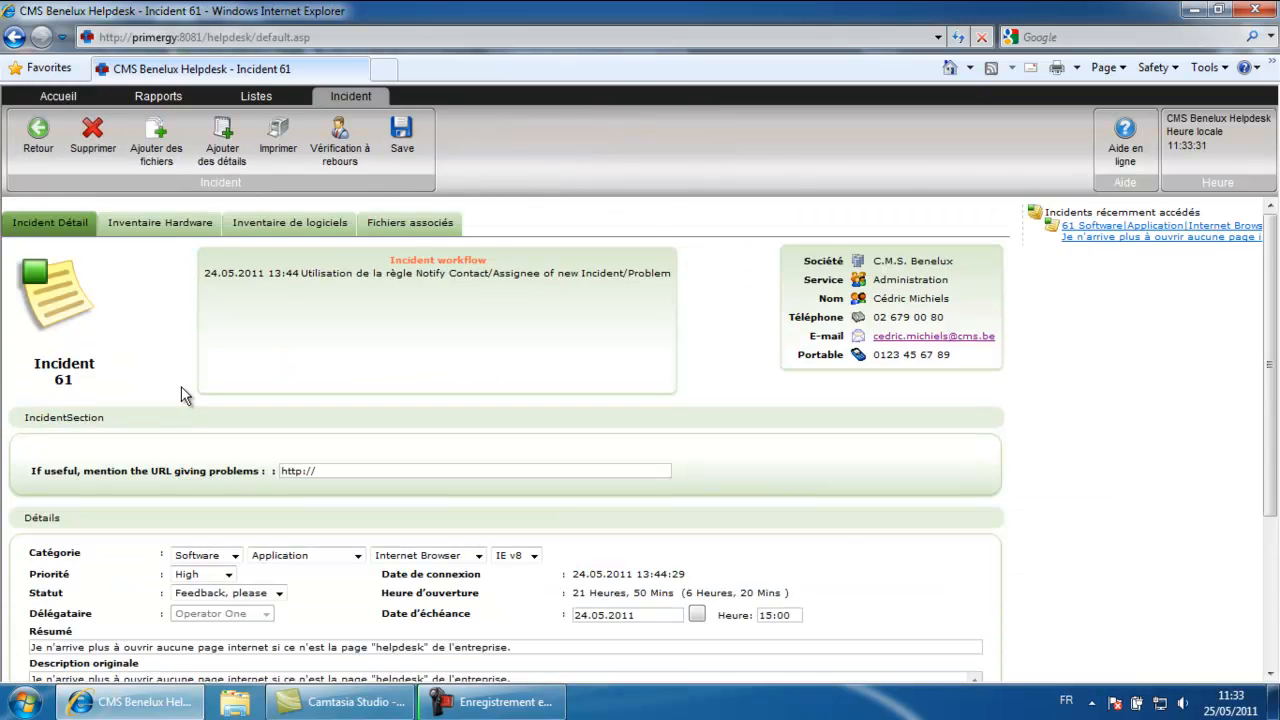
scroll(181, 387, down, 3)
click(230, 484)
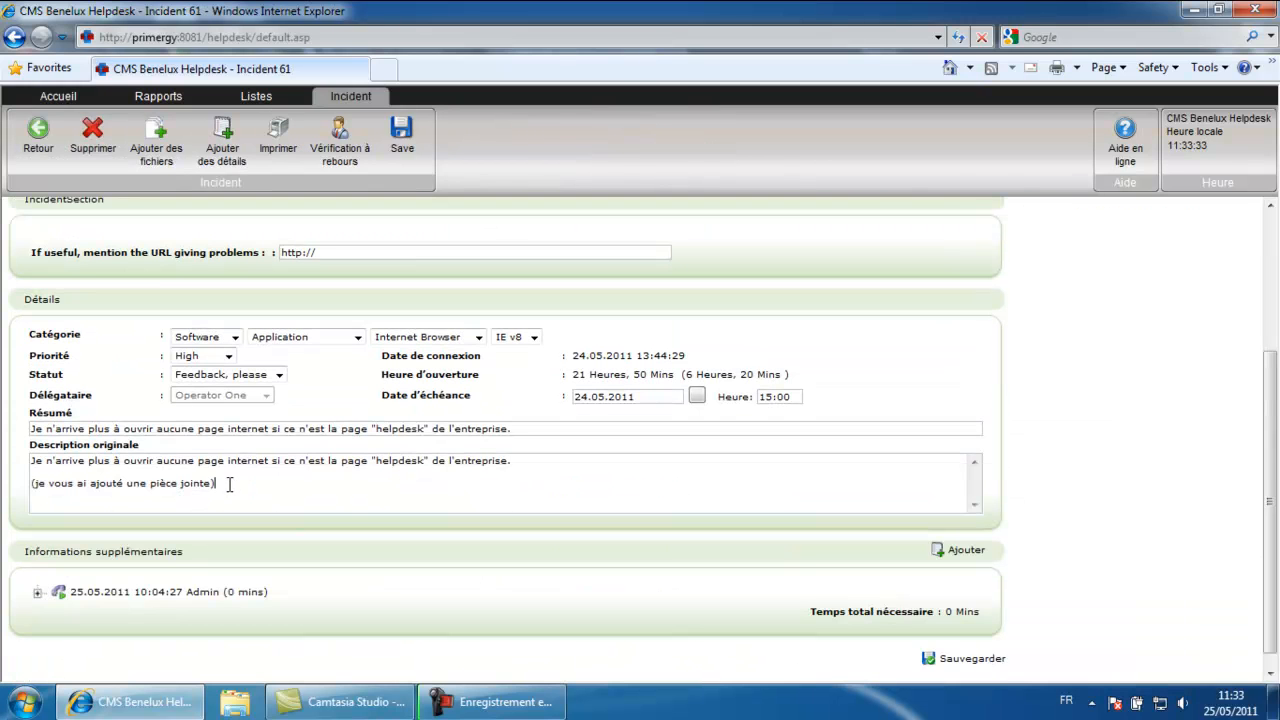
text(Merci pour votre aide, tout est ok)
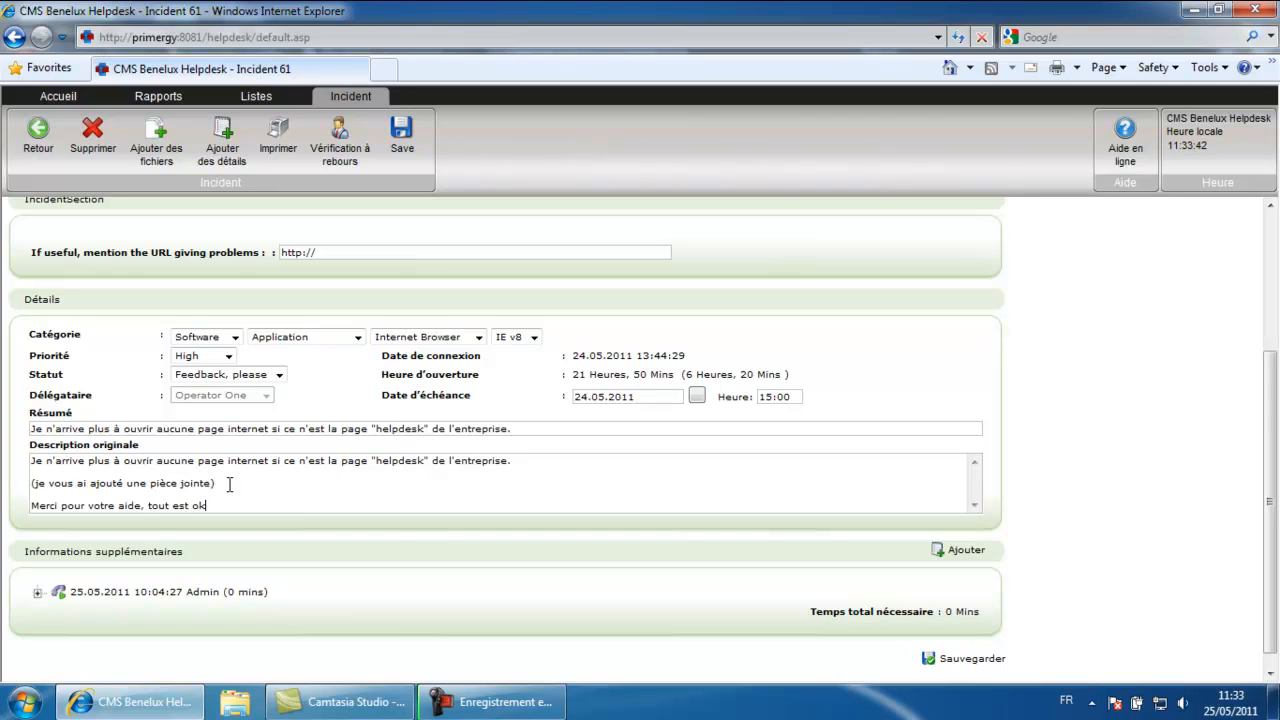
text(!)
Save incident 61 with status Solved and resolution code Advice Given, and return to the requester's summary
click(278, 375)
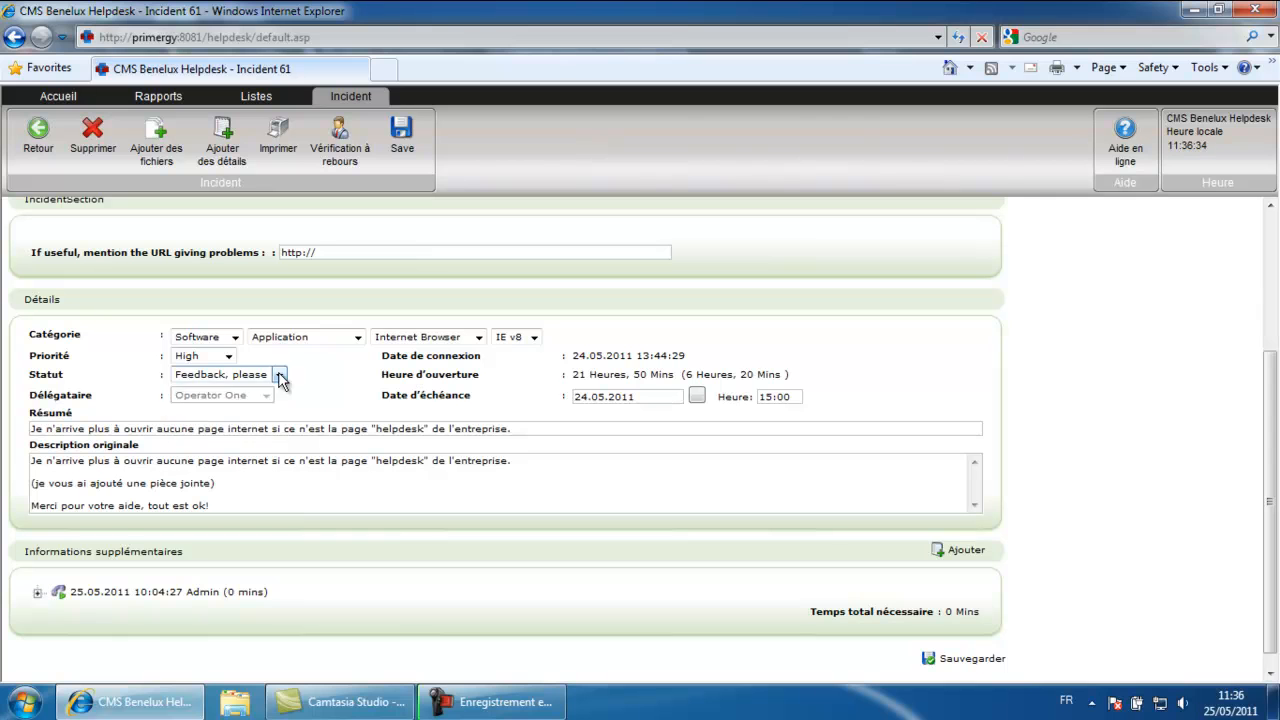
click(279, 375)
click(255, 410)
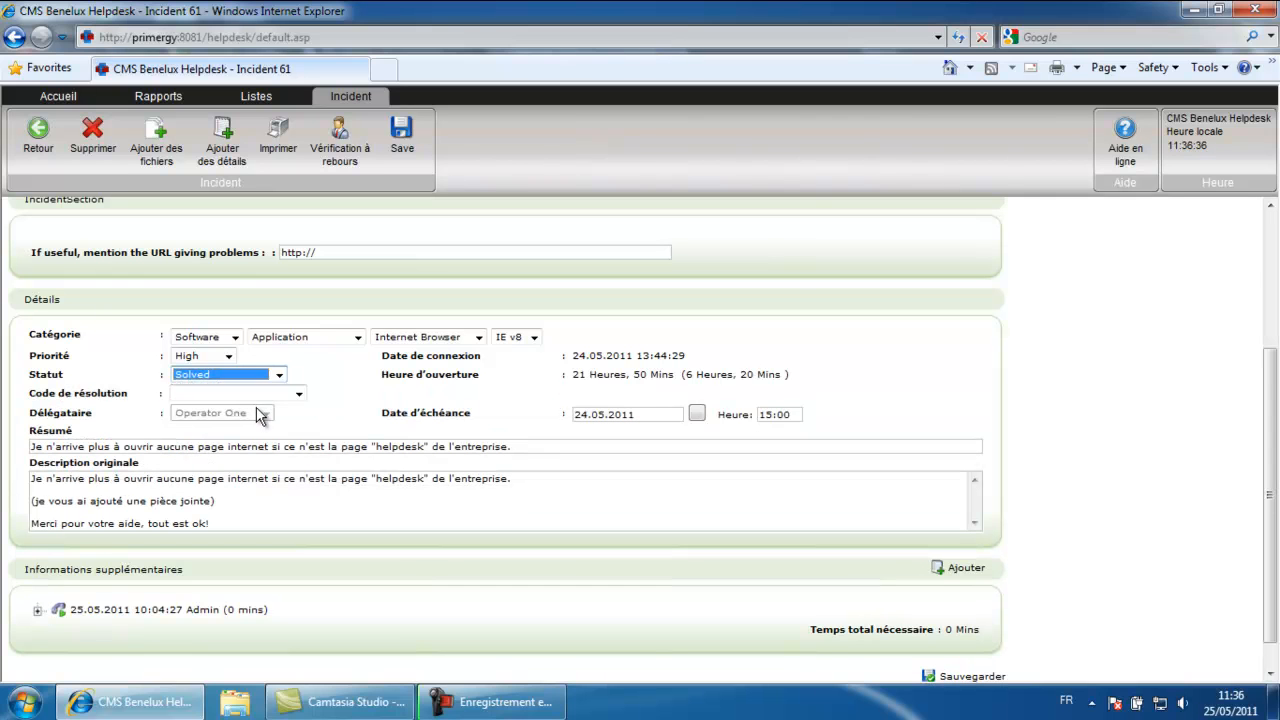
click(298, 396)
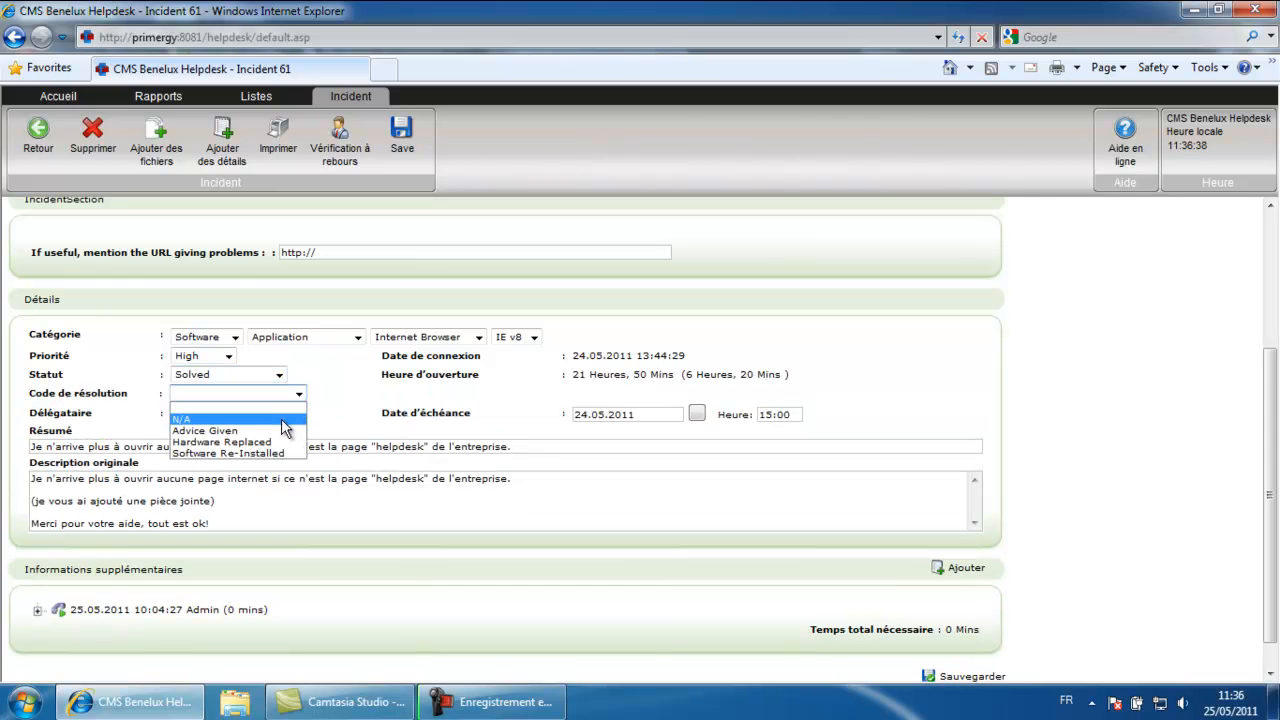
click(270, 432)
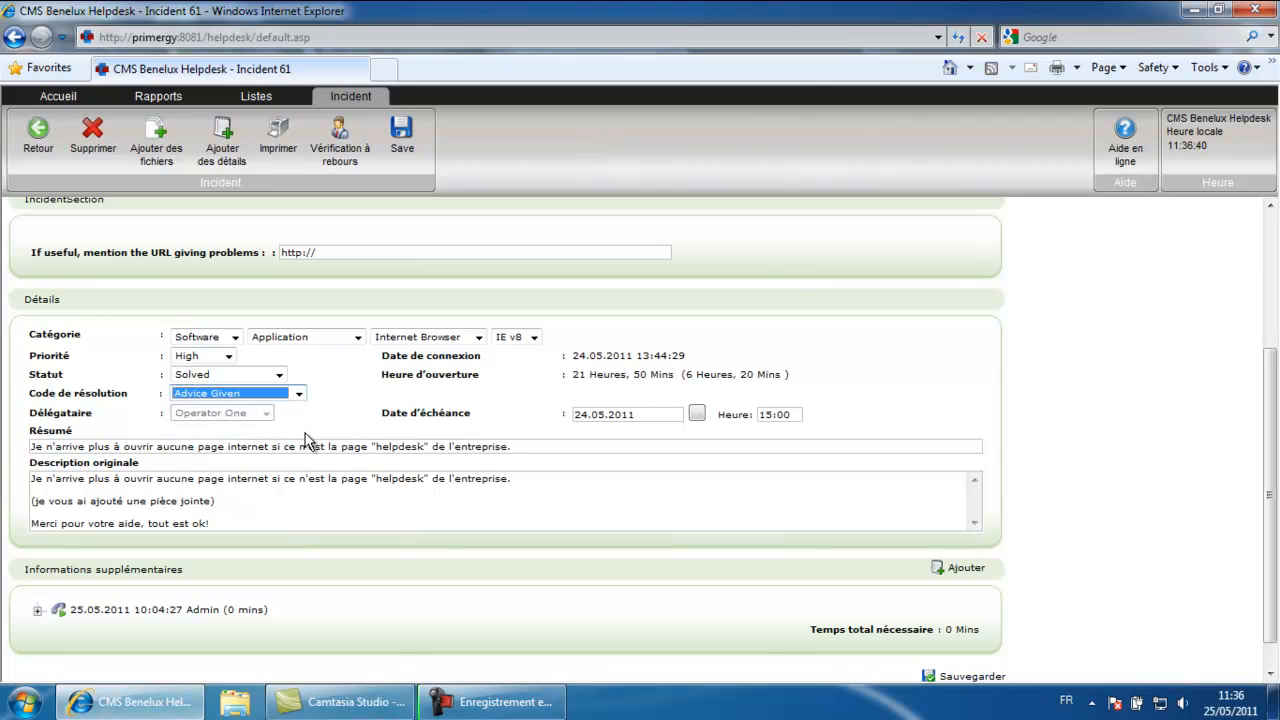
click(947, 678)
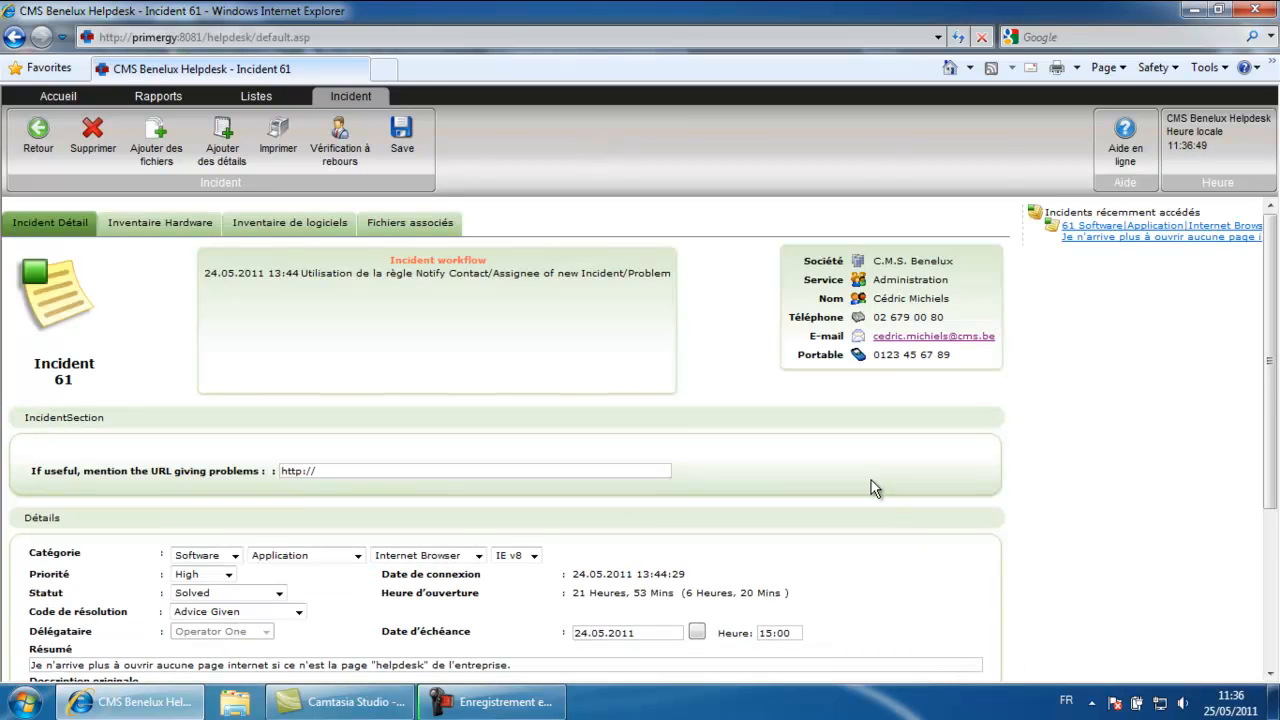
click(57, 97)
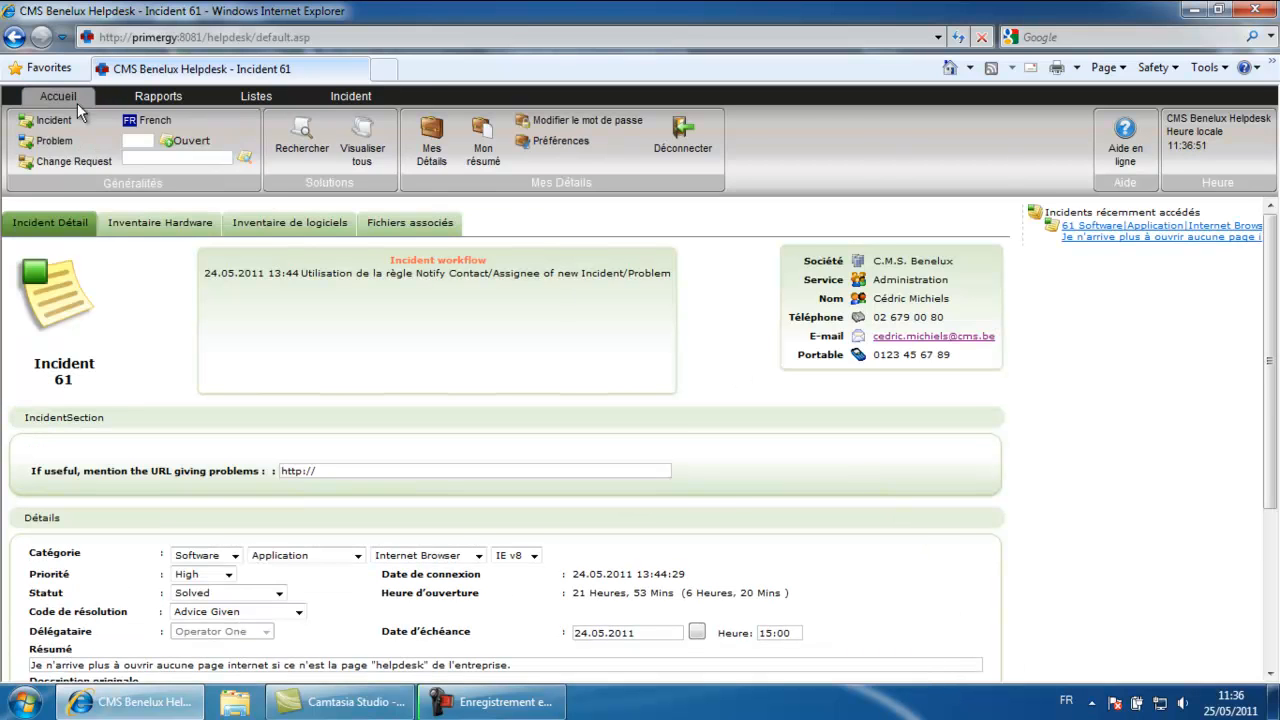
click(483, 140)
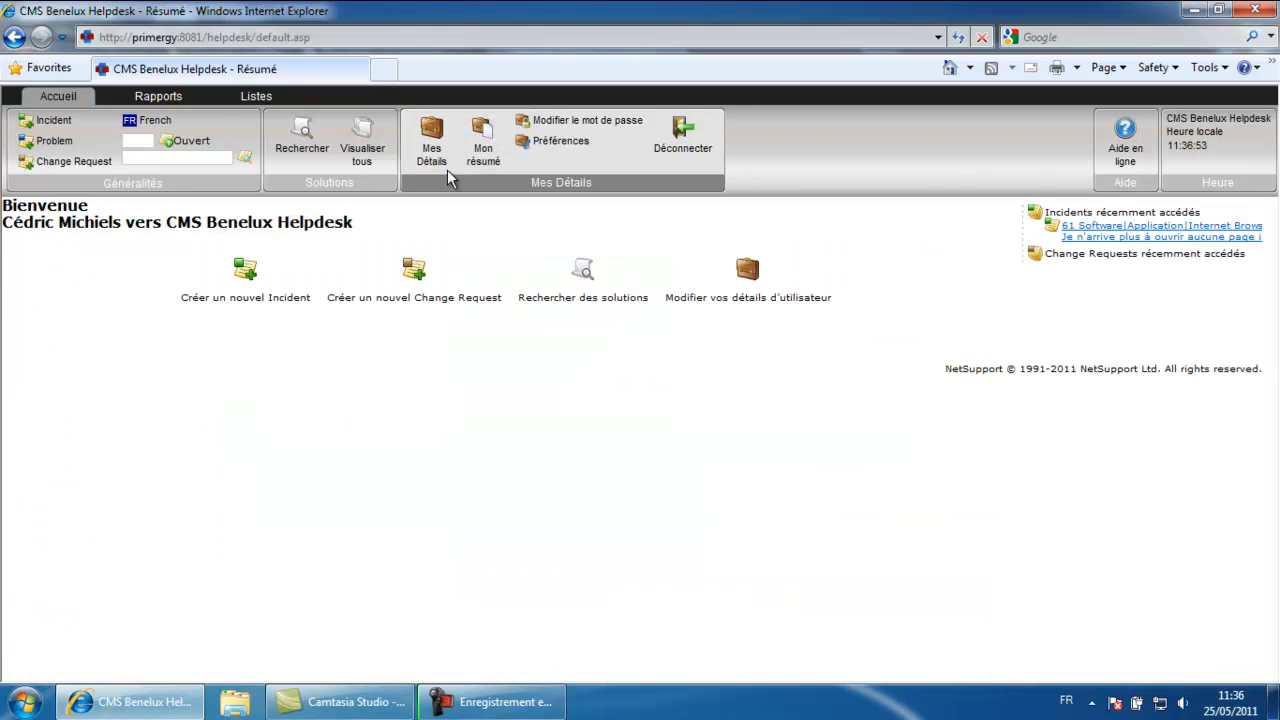